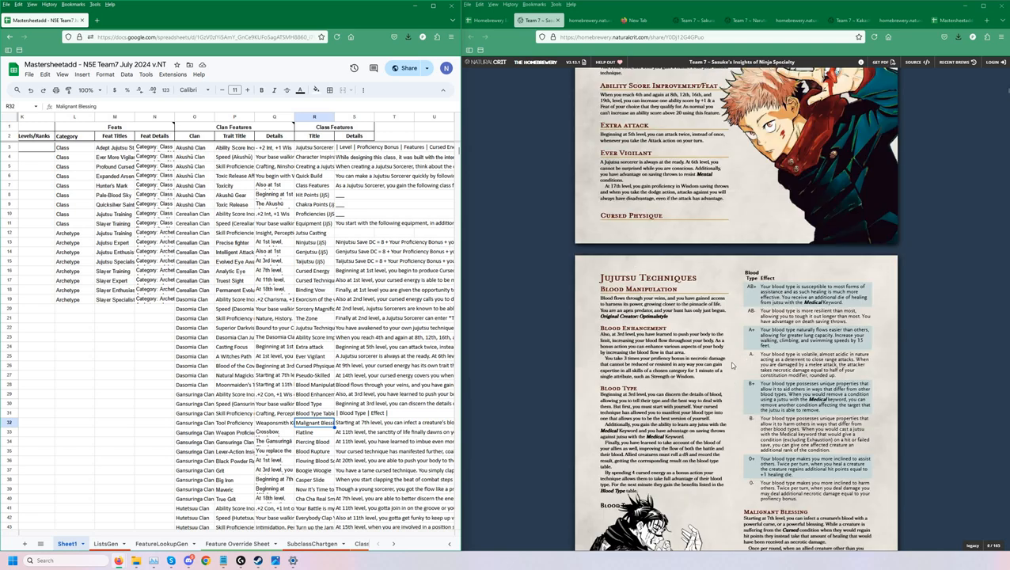
Return the Sasuke's Insights document to its cover page and open the FeatureLookupGen sheet.
scroll(745, 339, up, 10)
scroll(754, 339, up, 20)
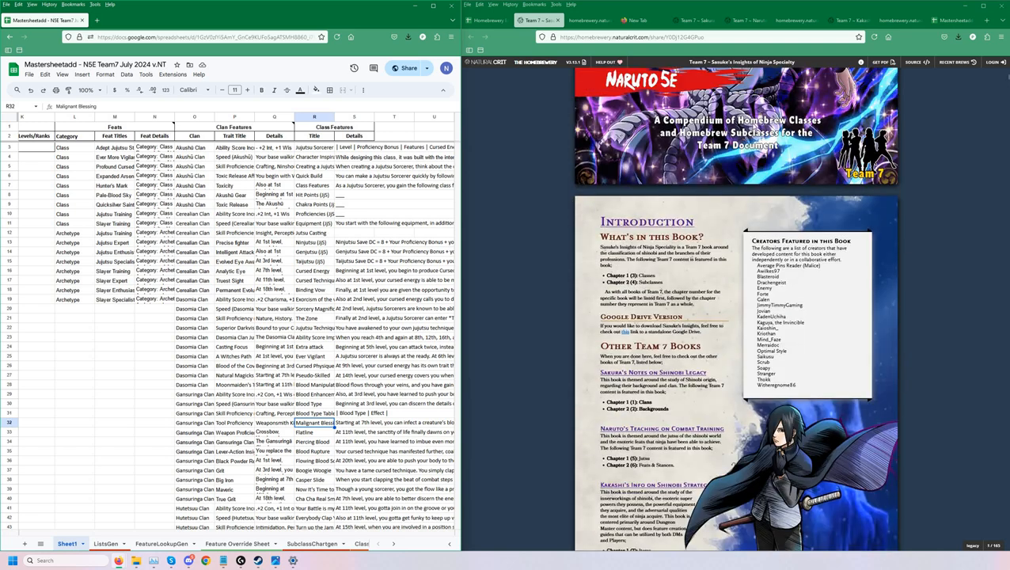
scroll(744, 317, up, 5)
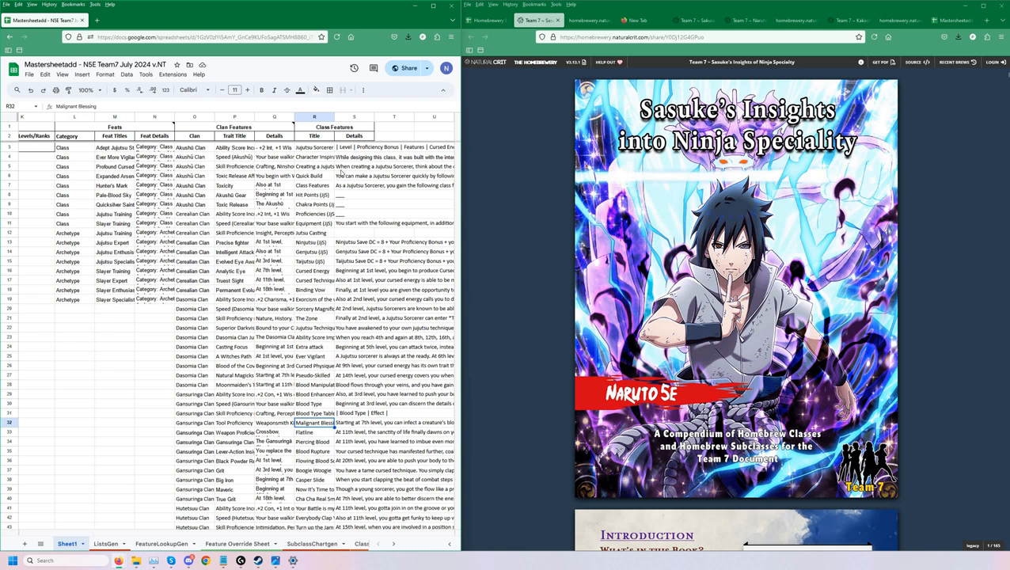
click(158, 544)
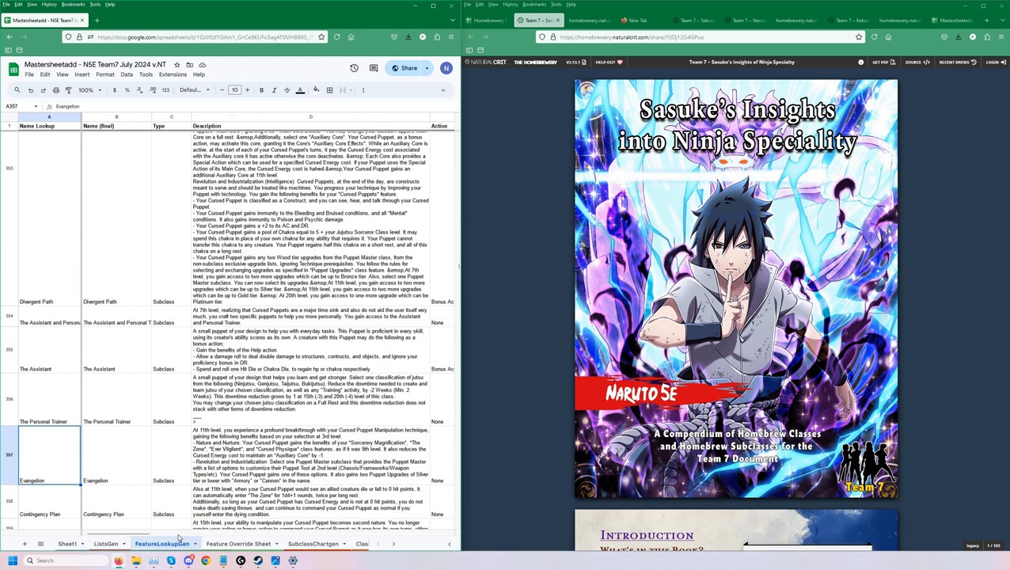
click(105, 544)
click(179, 544)
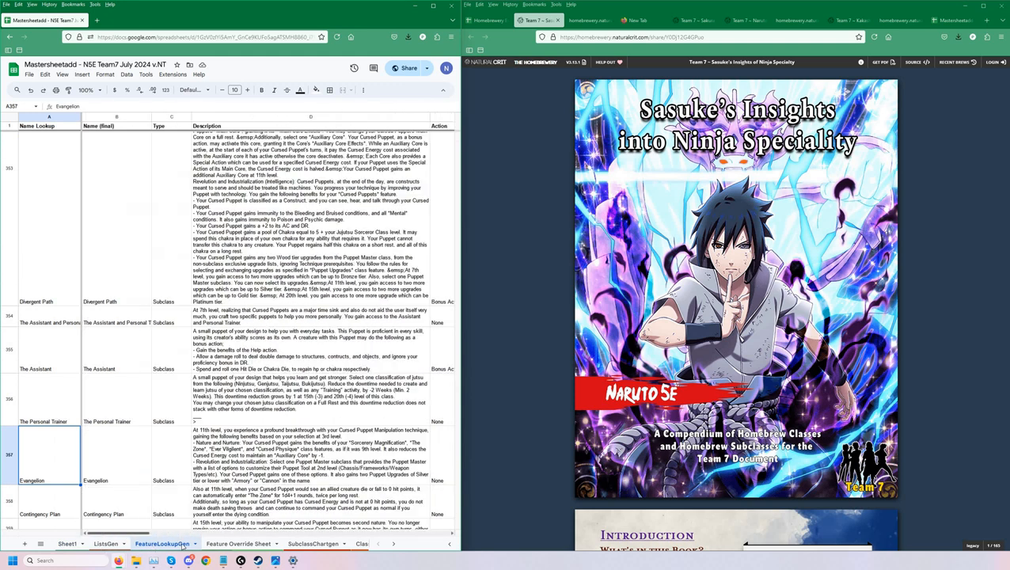
Examine the Subclass and Lvl extractor columns of the FeatureLookupGen sheet.
scroll(190, 547, right, 10)
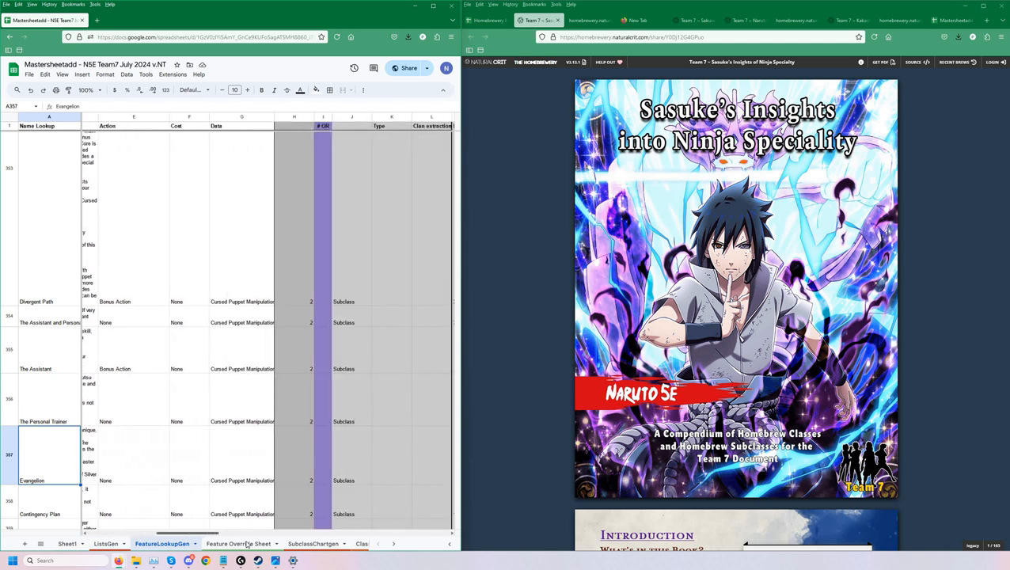
scroll(184, 533, right, 3)
scroll(198, 538, left, 10)
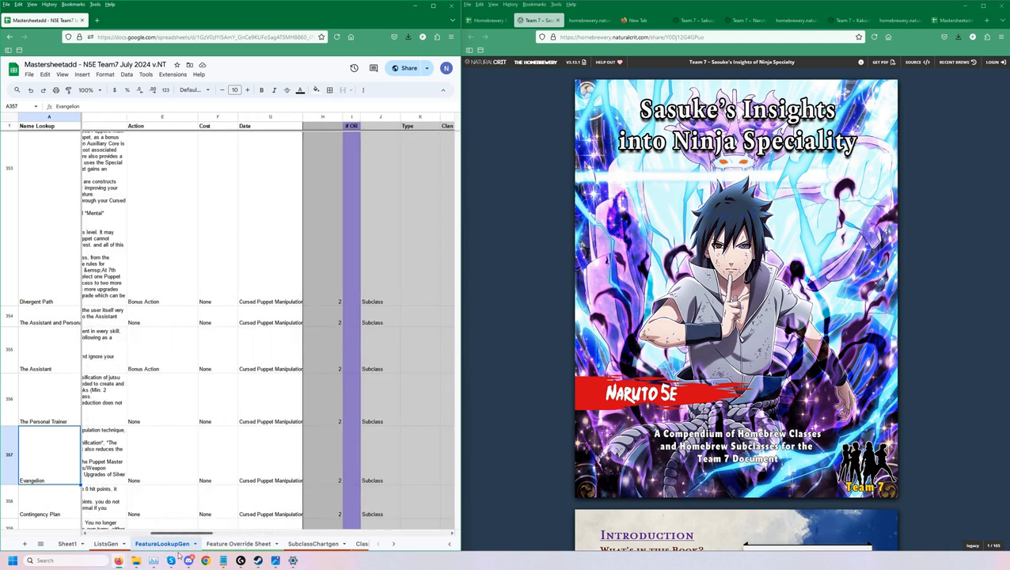
scroll(222, 550, right, 3)
scroll(223, 547, right, 3)
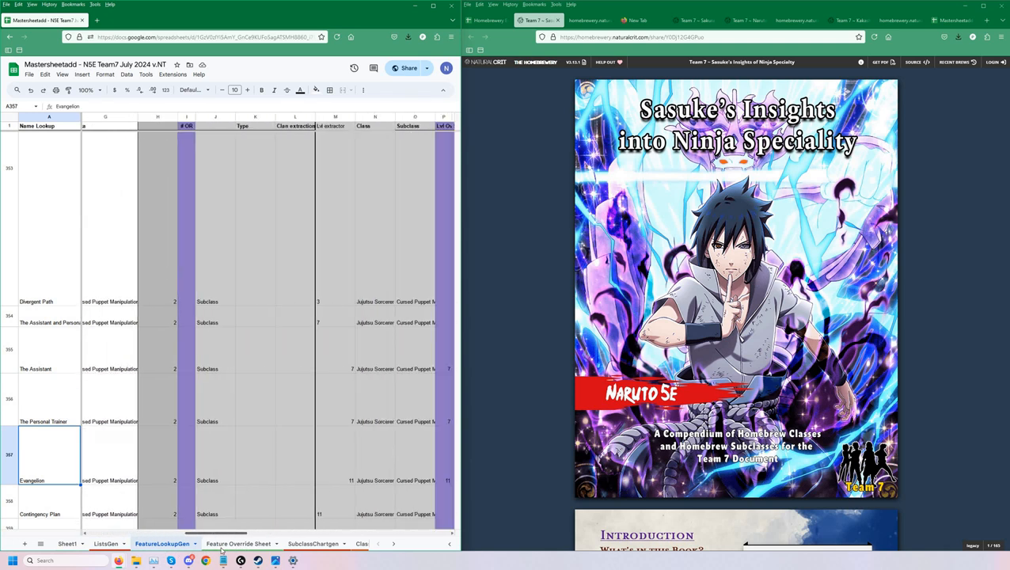
scroll(354, 117, right, 1)
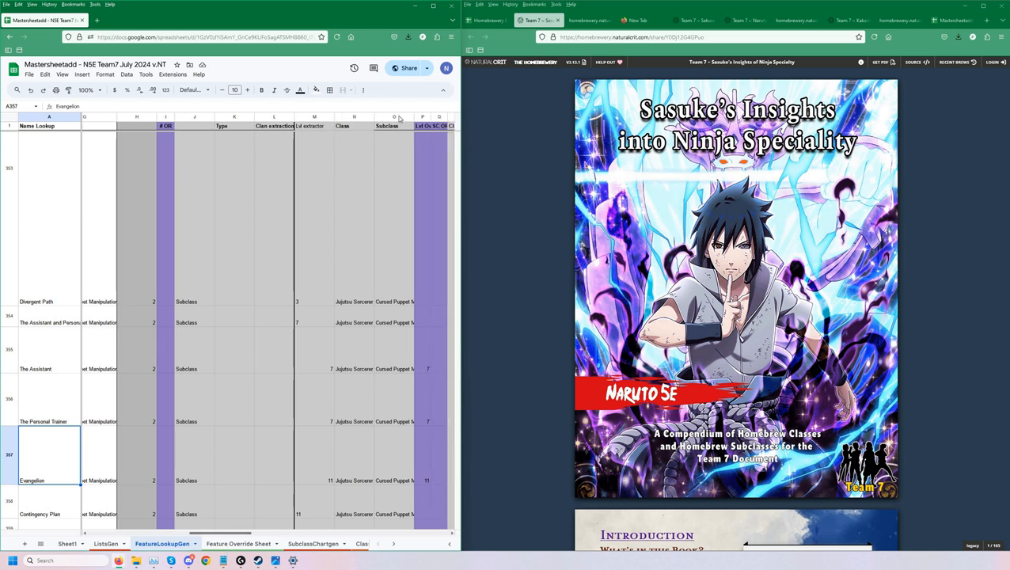
click(354, 117)
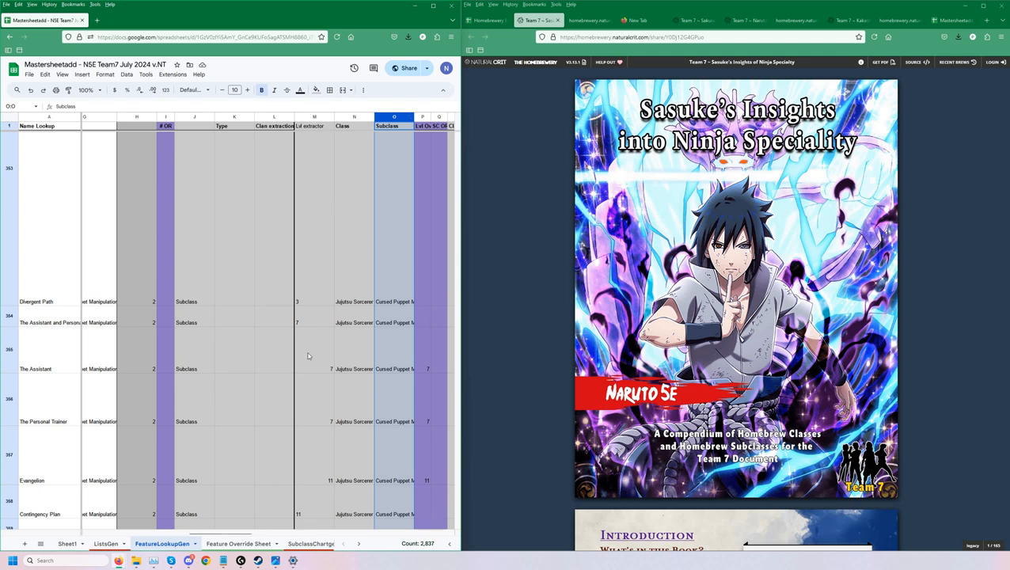
click(315, 117)
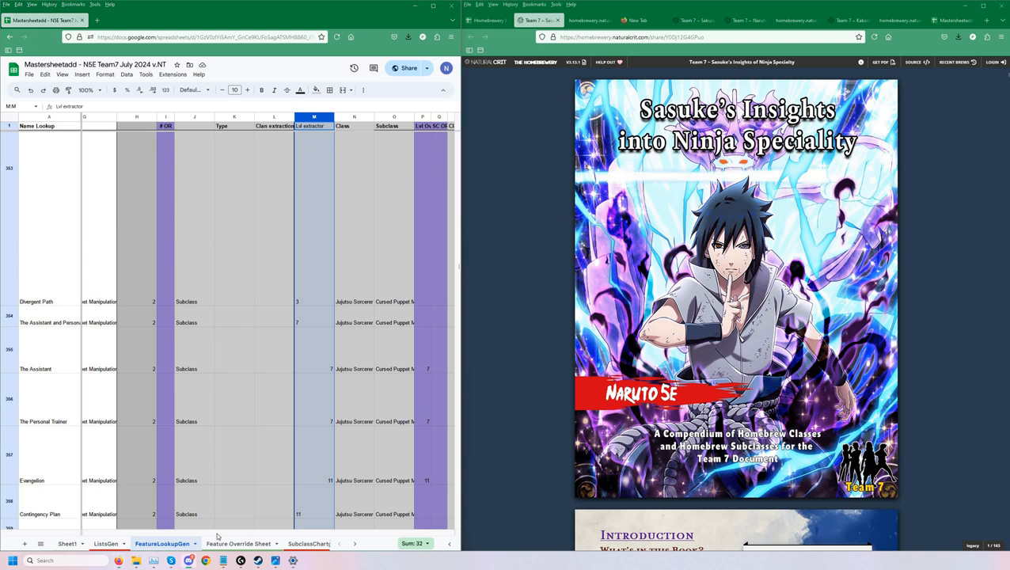
Widen the Data column slightly so more of each subclass and level string shows.
click(194, 351)
drag(104, 535, 184, 536)
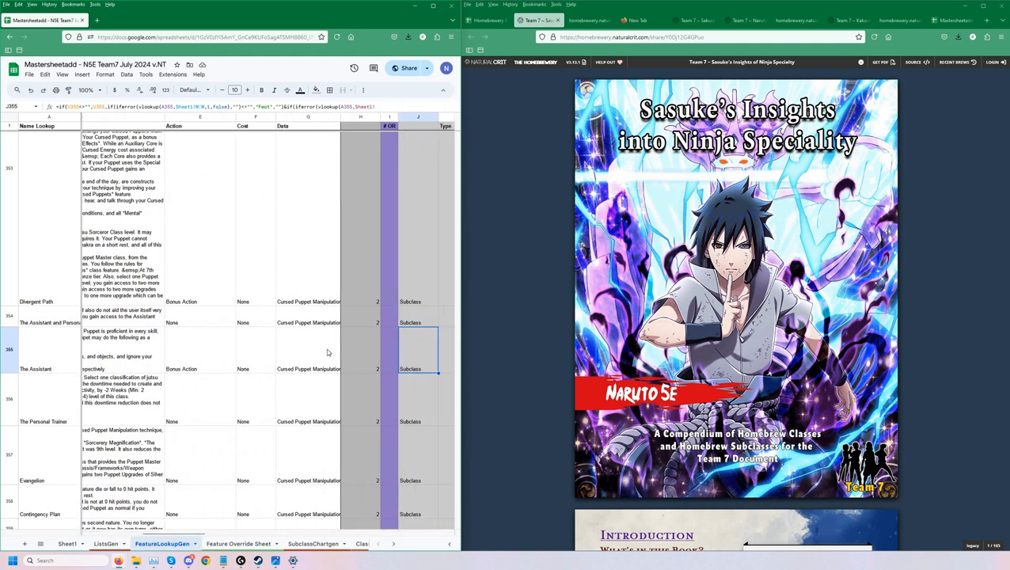
click(326, 352)
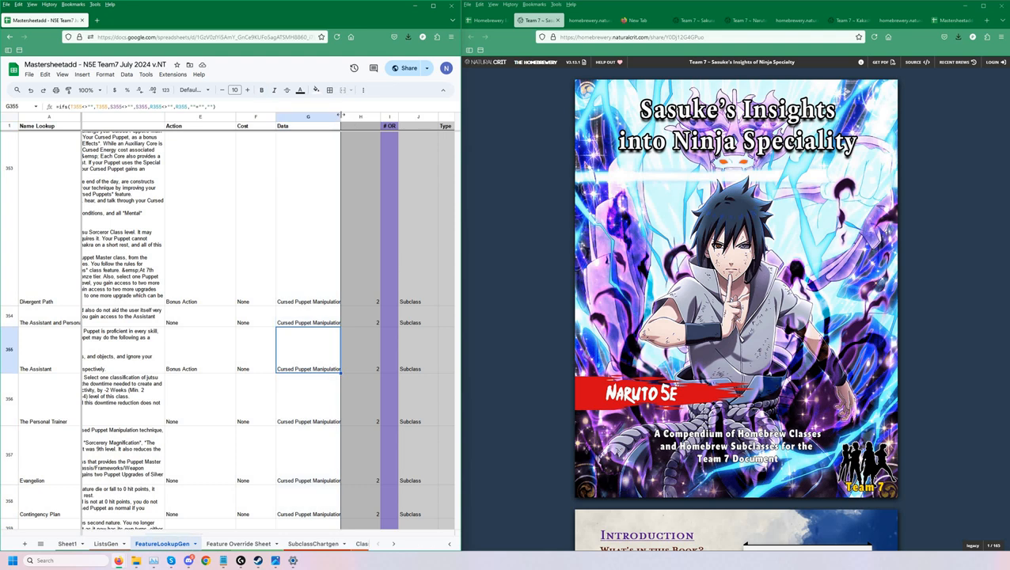
drag(340, 116, 355, 116)
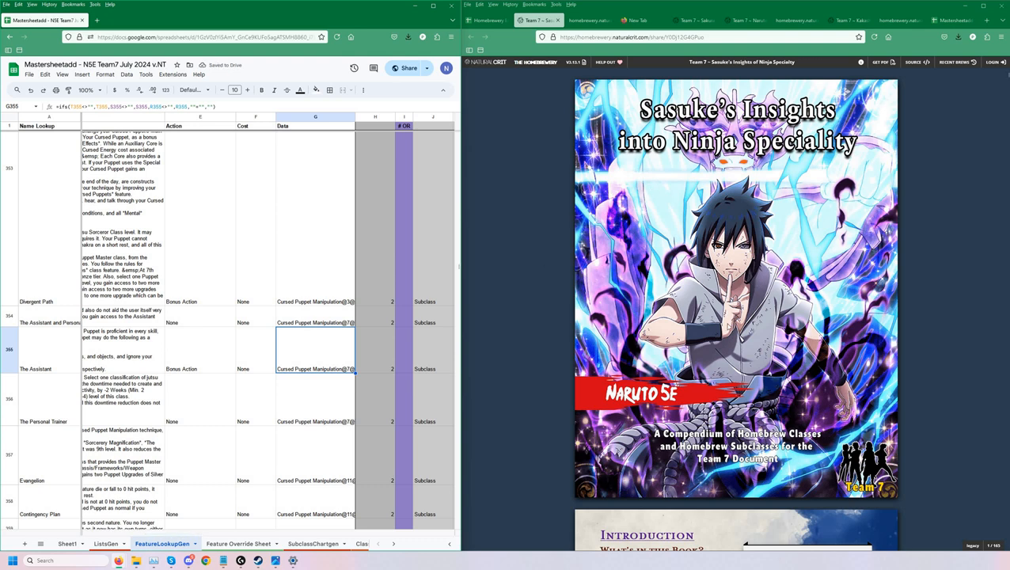
Look through the Sasuke's Insights document for the Cursed Puppet Manipulation subclass page.
scroll(733, 215, down, 12)
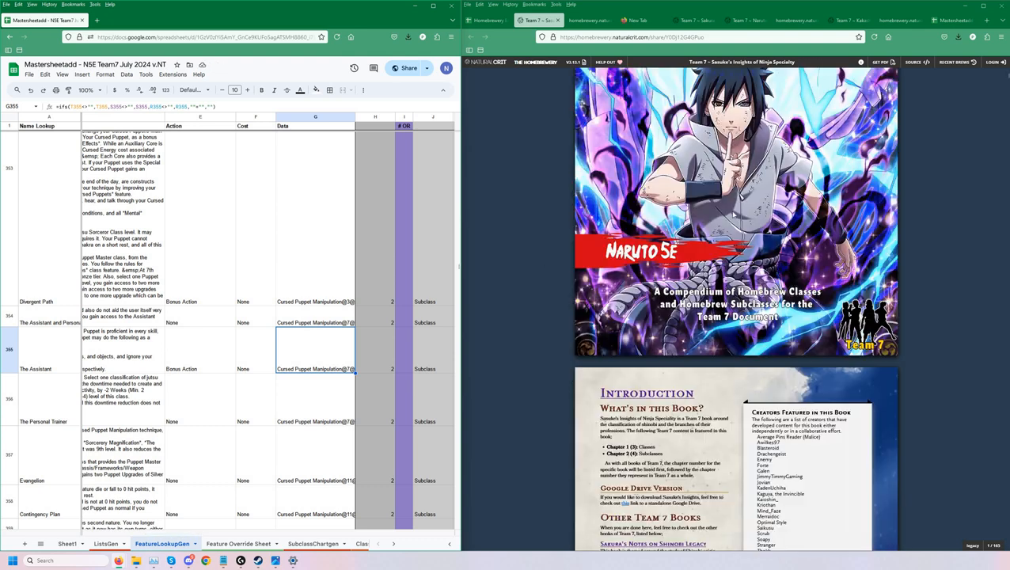
scroll(734, 229, up, 4)
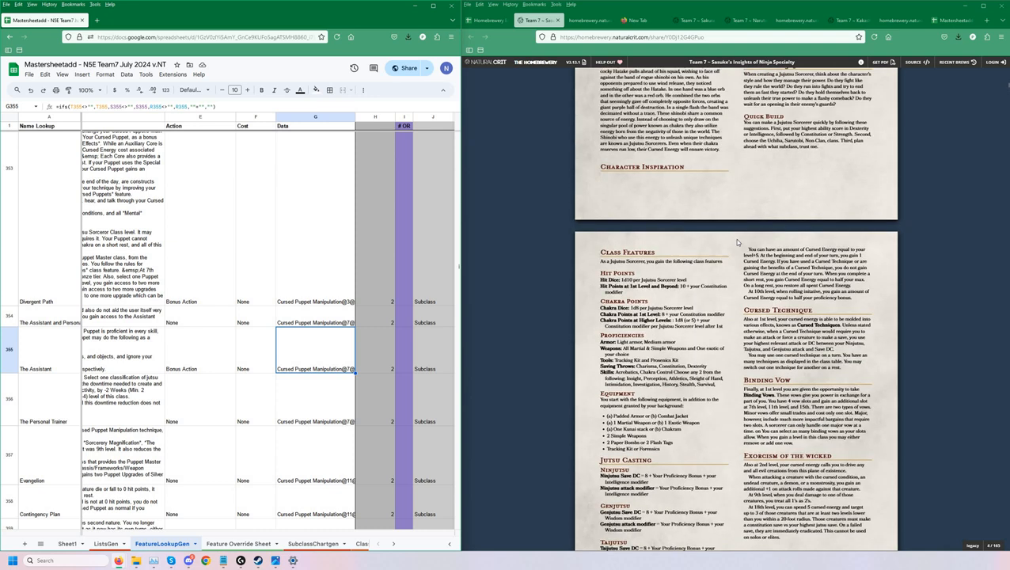
scroll(735, 239, down, 1)
scroll(734, 238, up, 8)
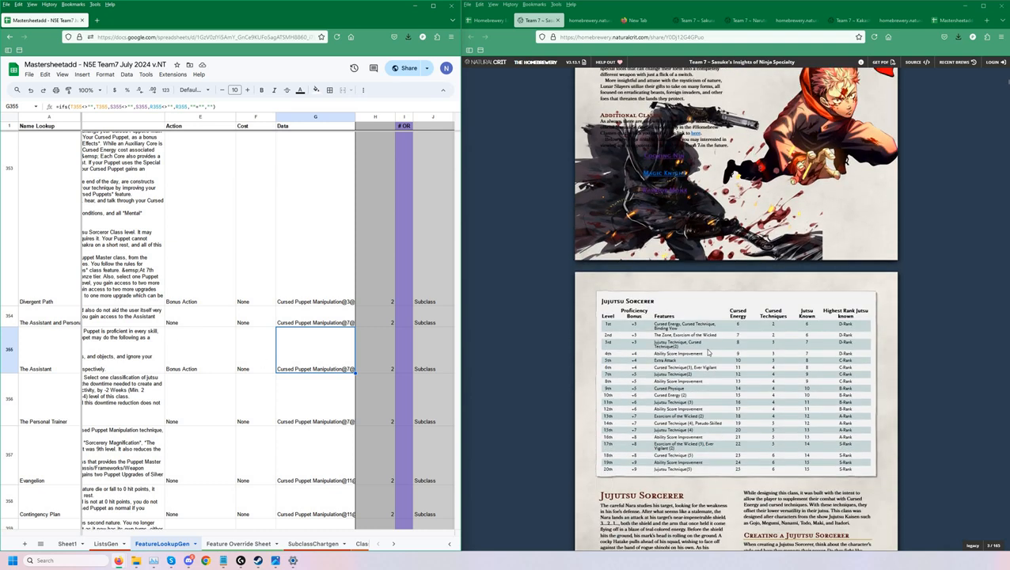
scroll(708, 315, down, 10)
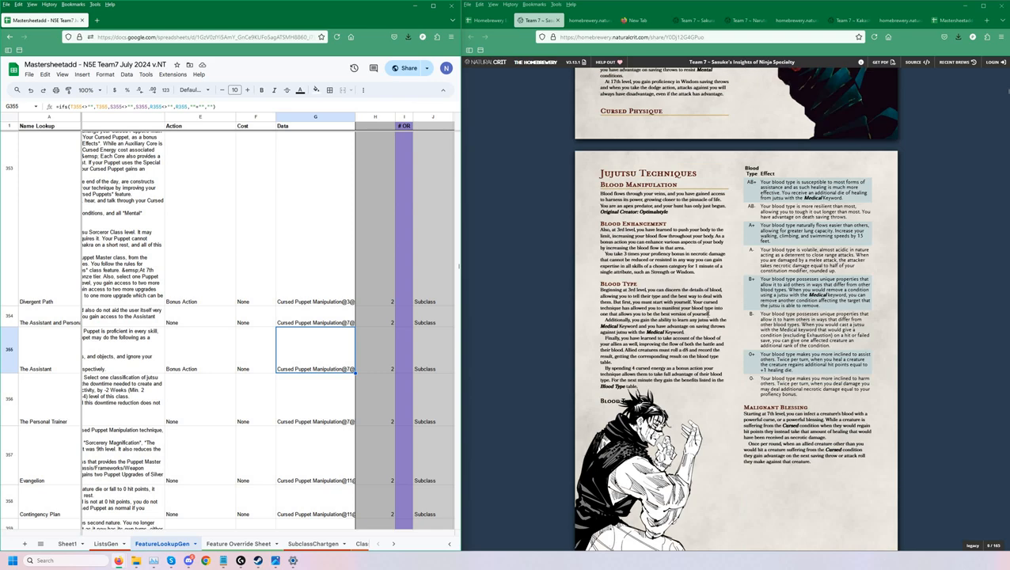
scroll(696, 314, down, 20)
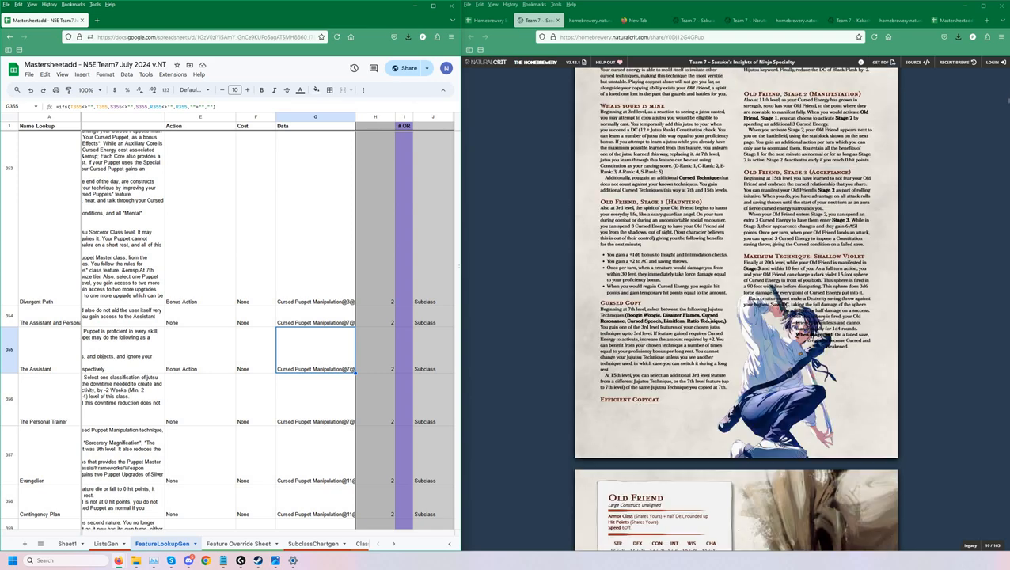
scroll(657, 199, down, 10)
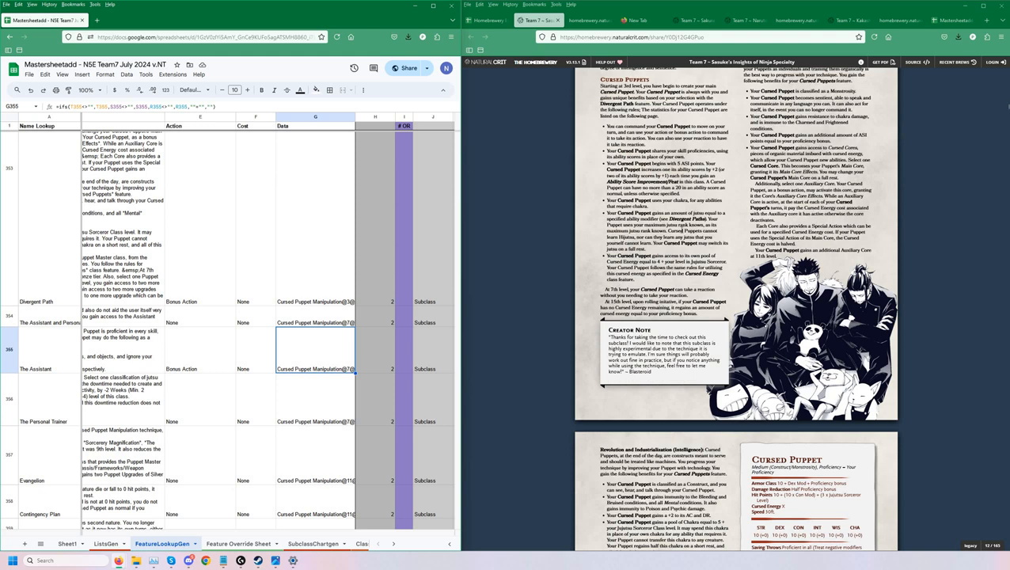
scroll(657, 199, up, 1)
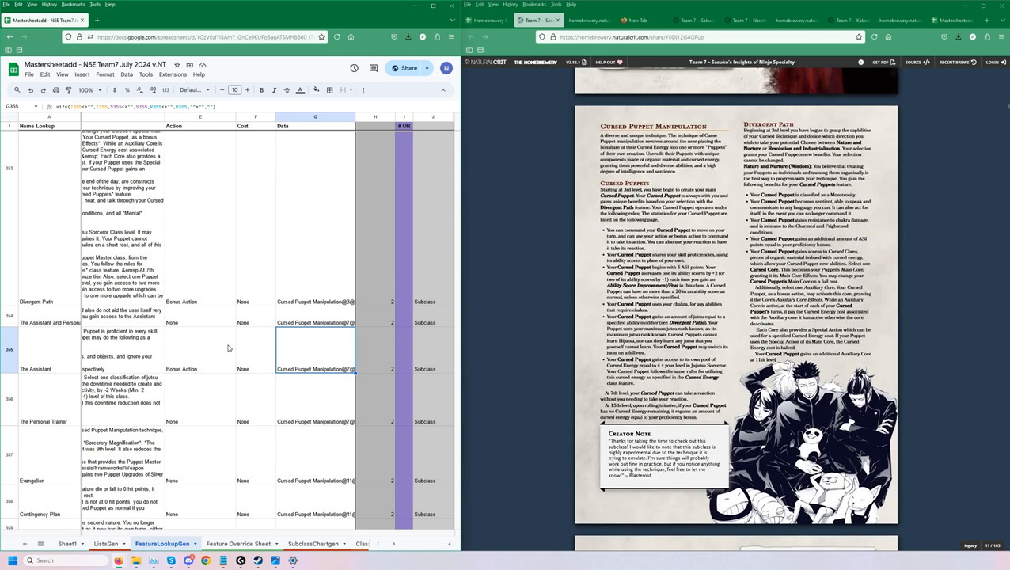
Clear the override entries for The Assistant, The Personal Trainer and Evangelion in A11:D18 of the Feature Override Sheet.
click(237, 544)
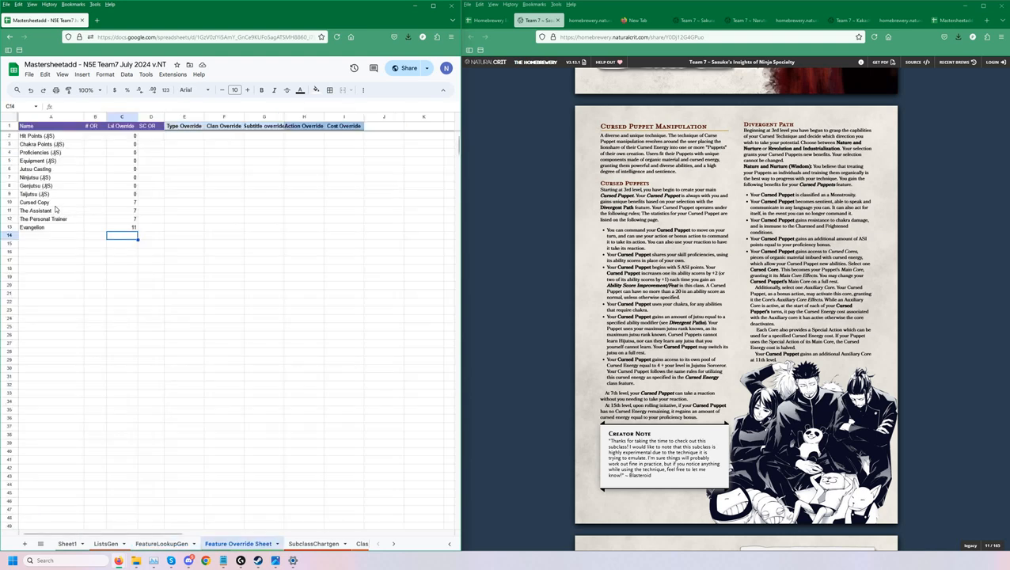
drag(48, 211, 155, 269)
key(Delete)
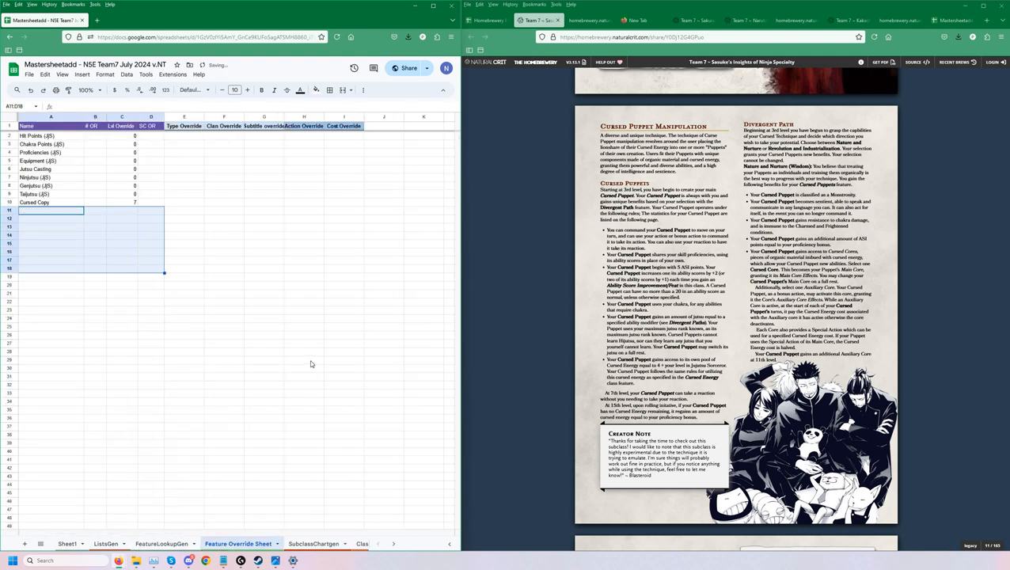
Back in FeatureLookupGen, compare the Data entry of The Assistant and Personal Trainer with the level stated in the document.
click(165, 544)
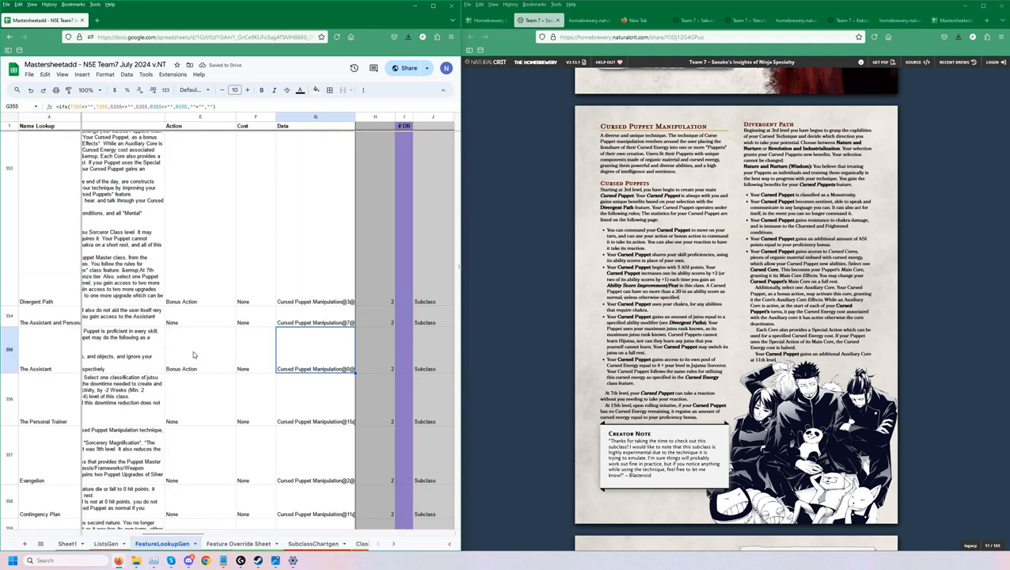
key(Left)
key(Left)
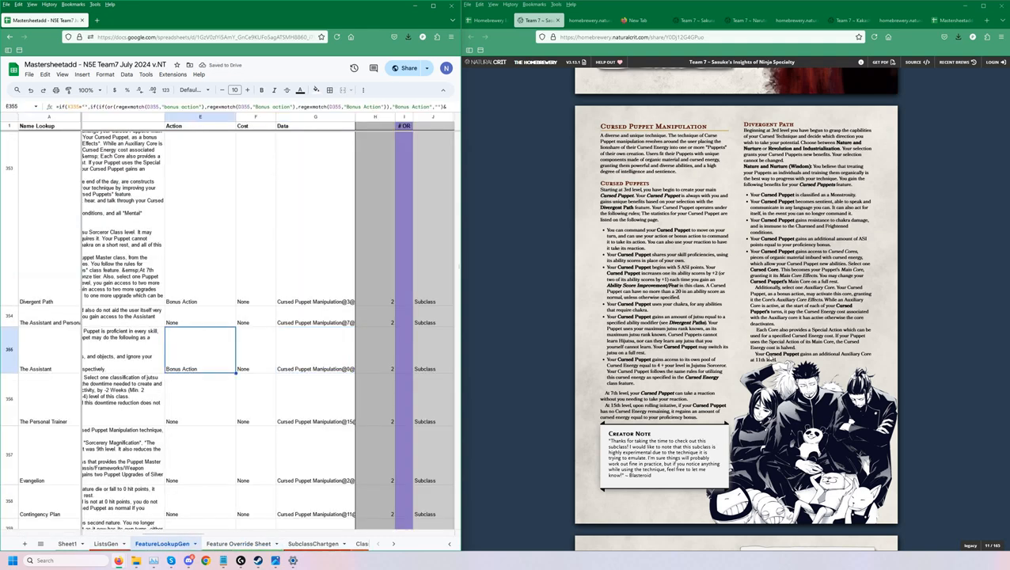
scroll(736, 308, down, 8)
scroll(683, 296, up, 1)
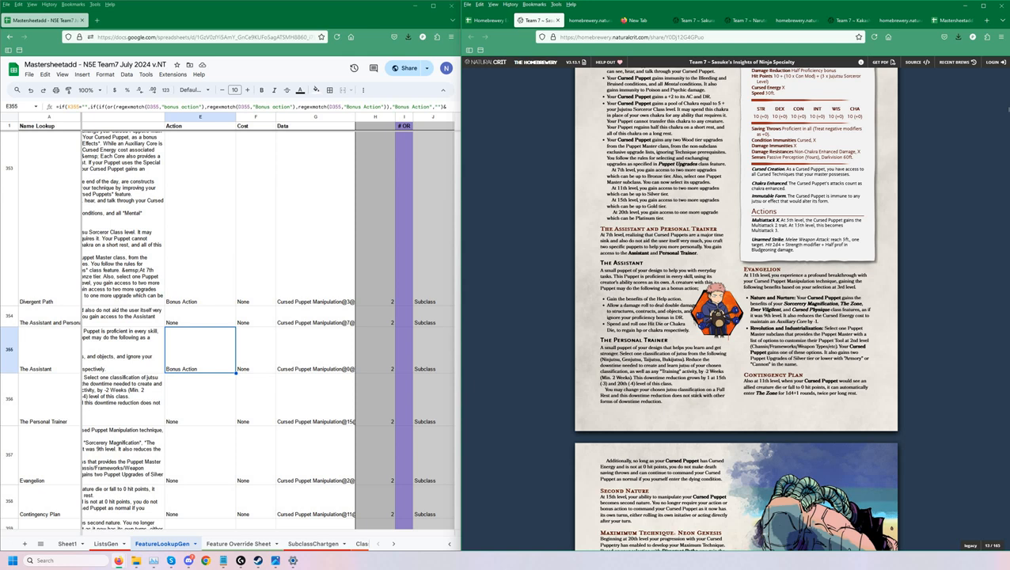
click(344, 325)
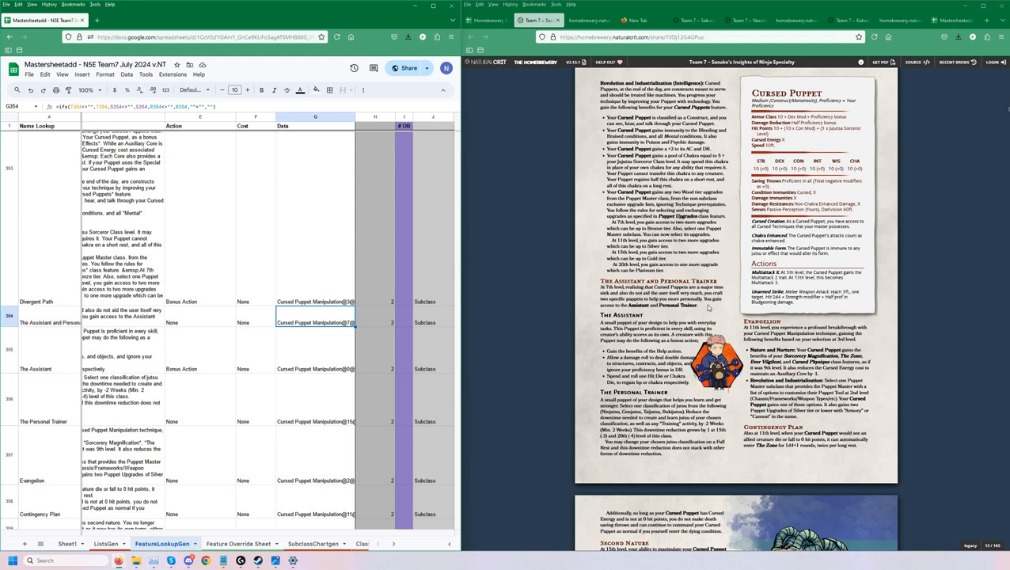
drag(707, 307, 600, 280)
click(622, 302)
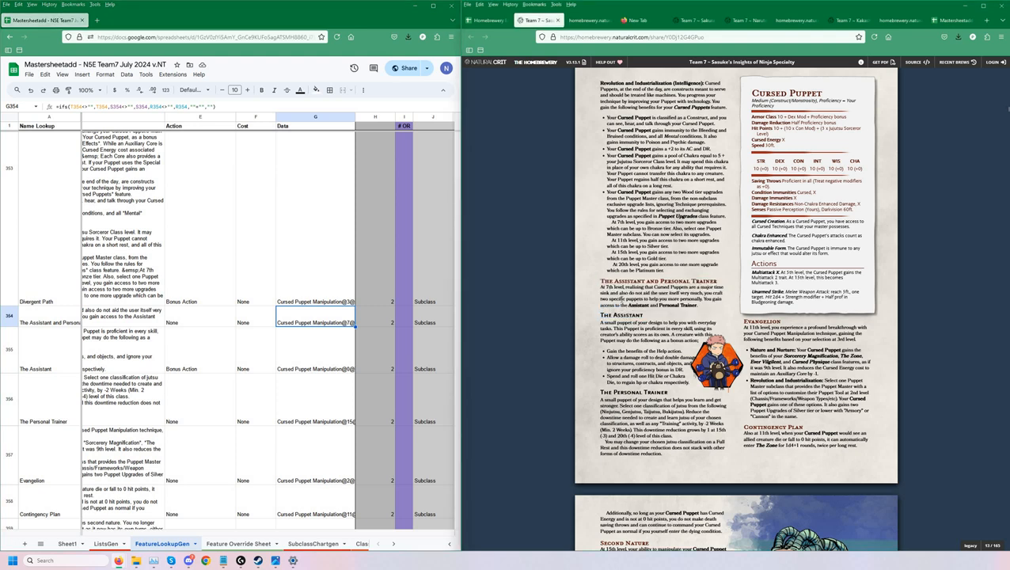
click(325, 325)
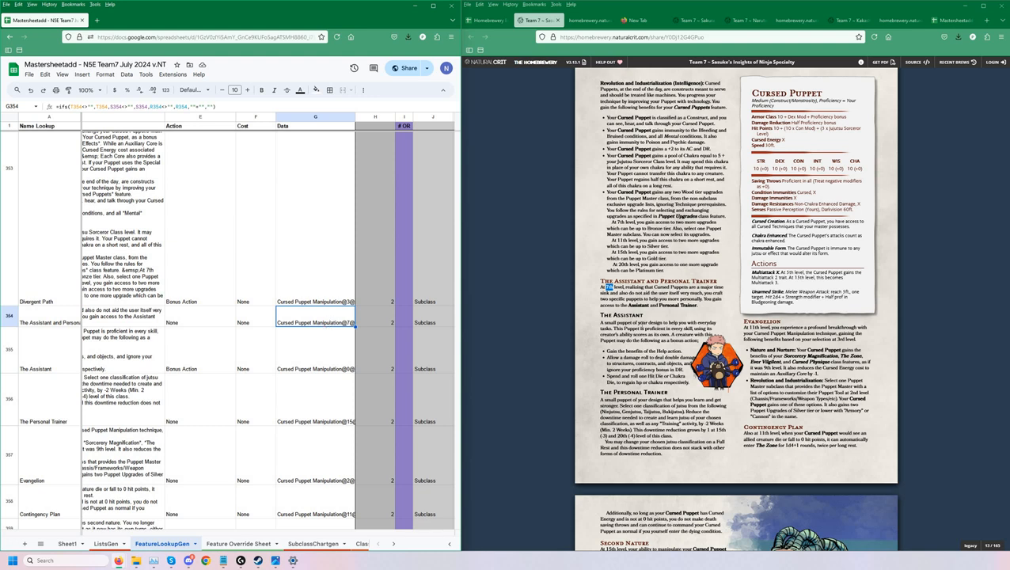
Check the document text of The Assistant and The Personal Trainer for level mentions against their Data entries in FeatureLookupGen.
click(601, 315)
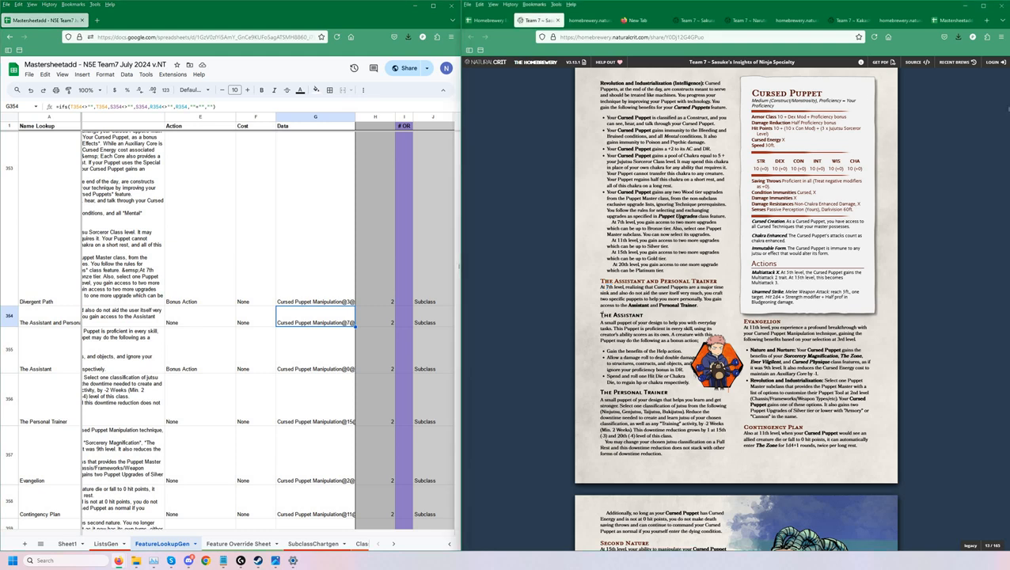
shift+click(686, 390)
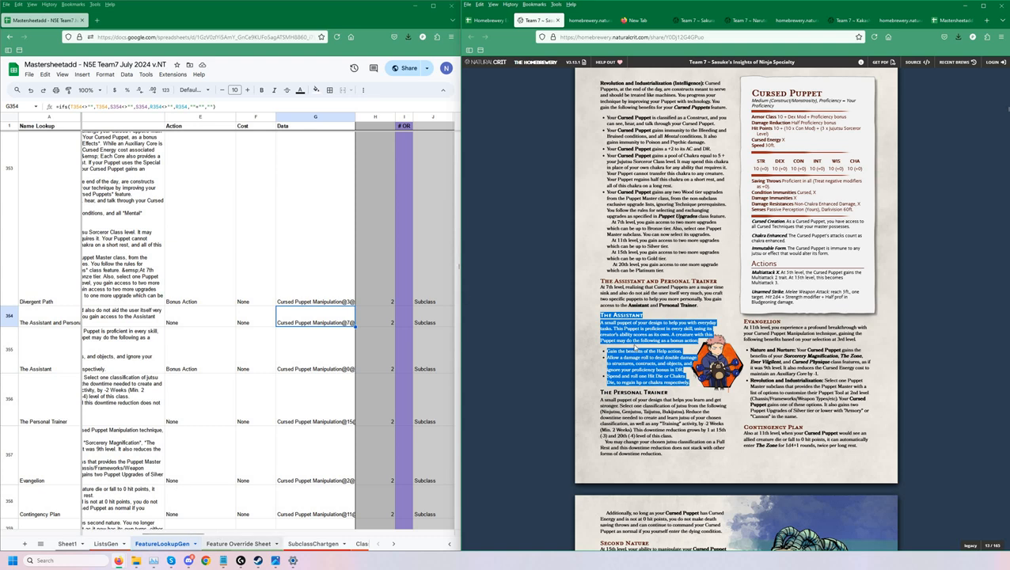
click(642, 389)
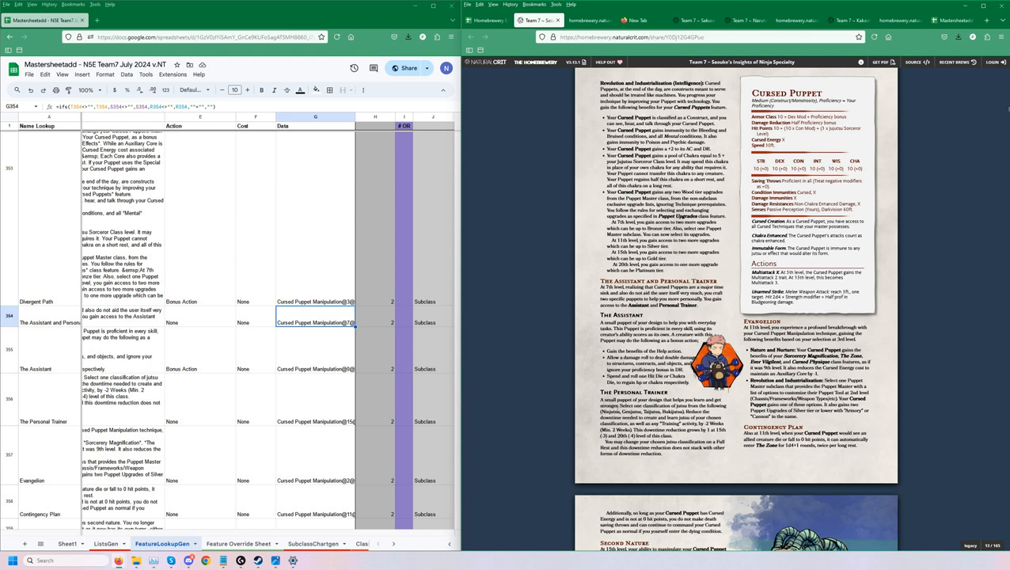
drag(600, 398, 609, 440)
click(726, 438)
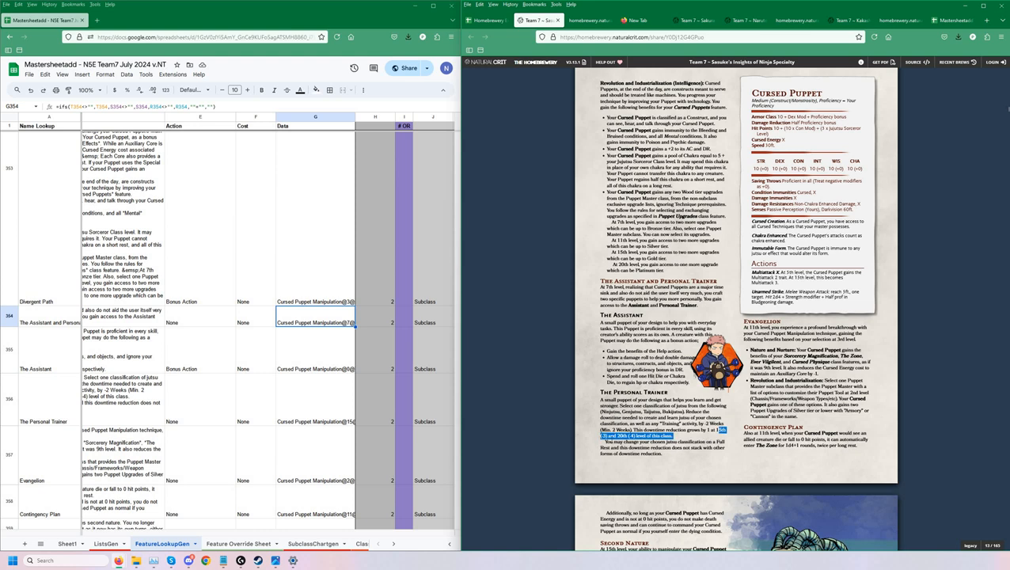
click(331, 373)
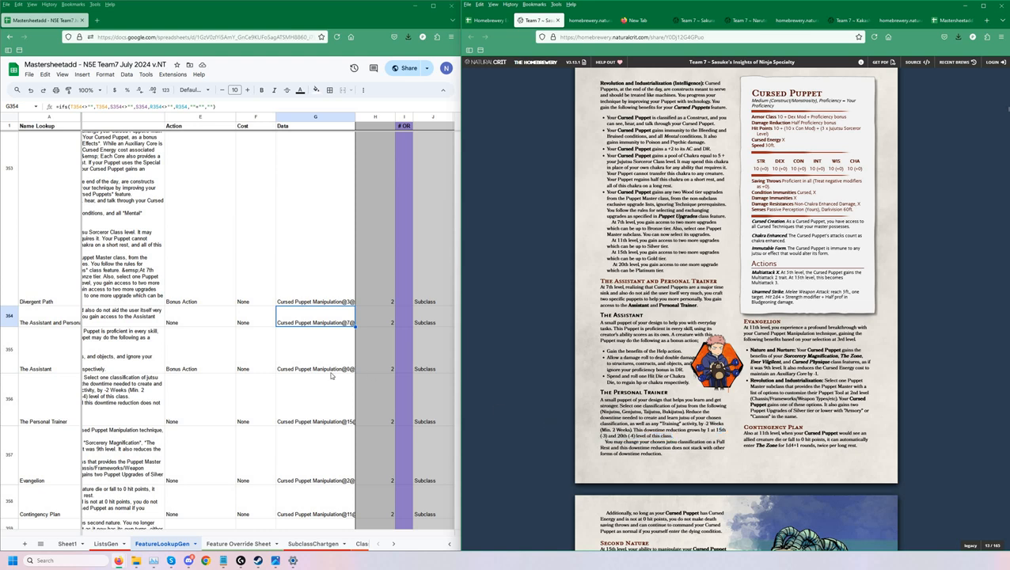
click(343, 413)
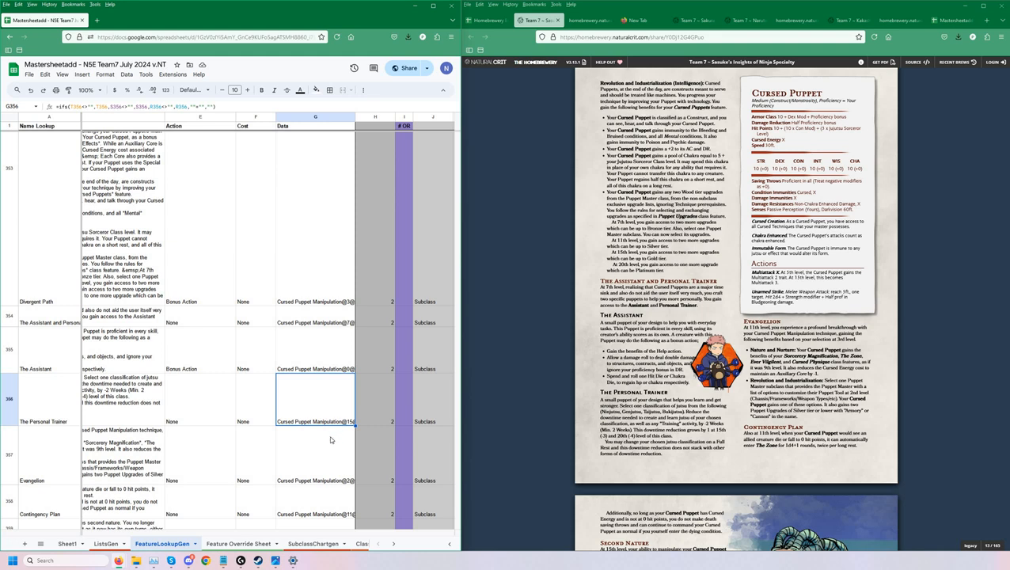
scroll(332, 440, up, 2)
scroll(59, 419, down, 2)
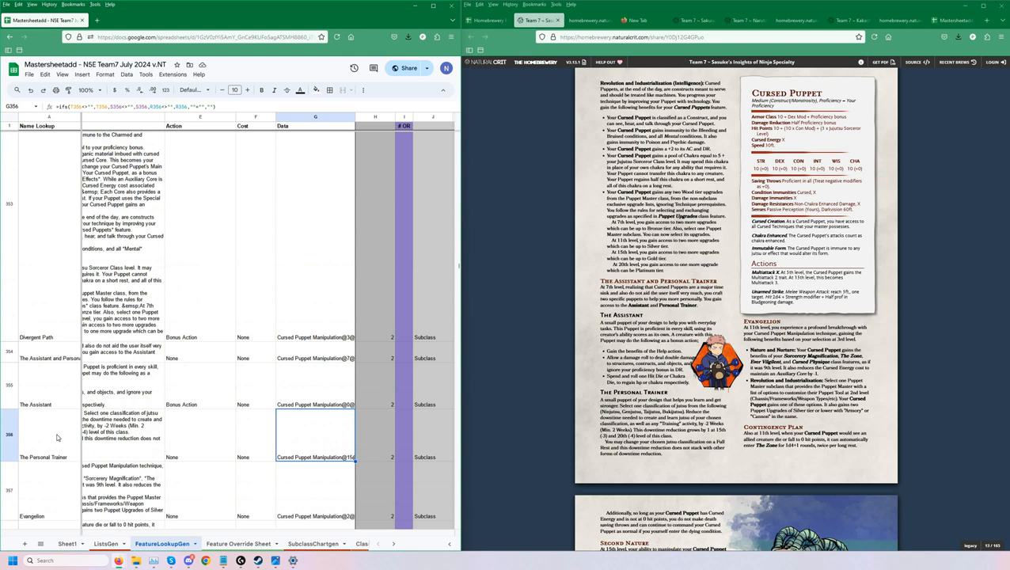
Copy the names The Assistant and The Personal Trainer from FeatureLookupGen into A11:A12 of the Feature Override Sheet.
drag(56, 395, 59, 436)
key(ctrl+c)
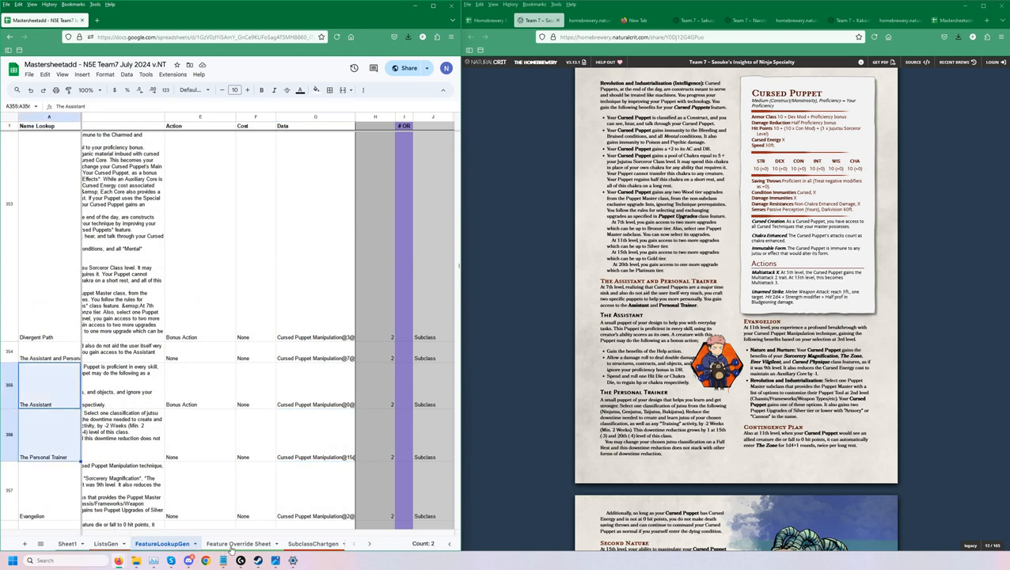
click(237, 544)
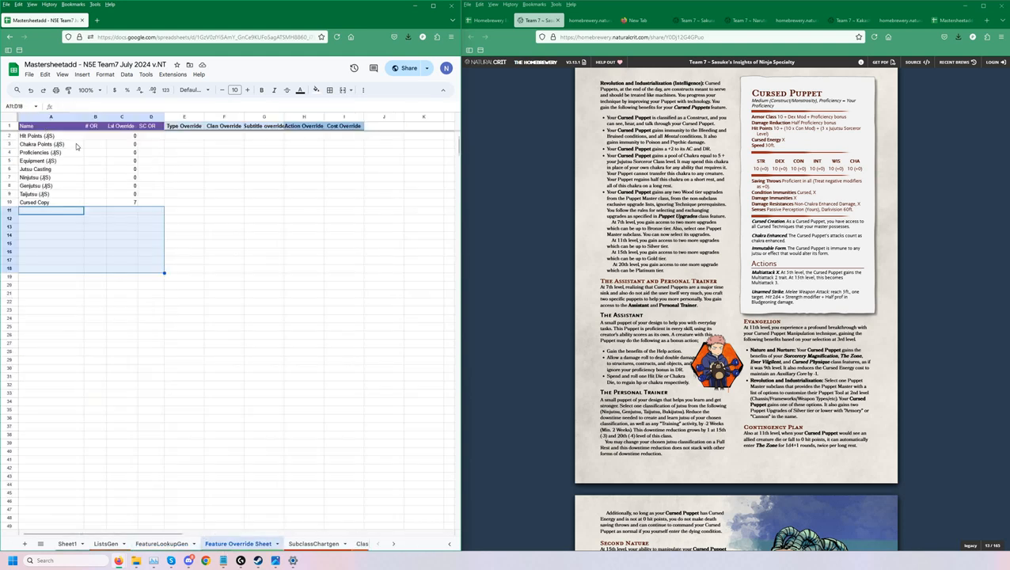
click(69, 212)
key(ctrl+v)
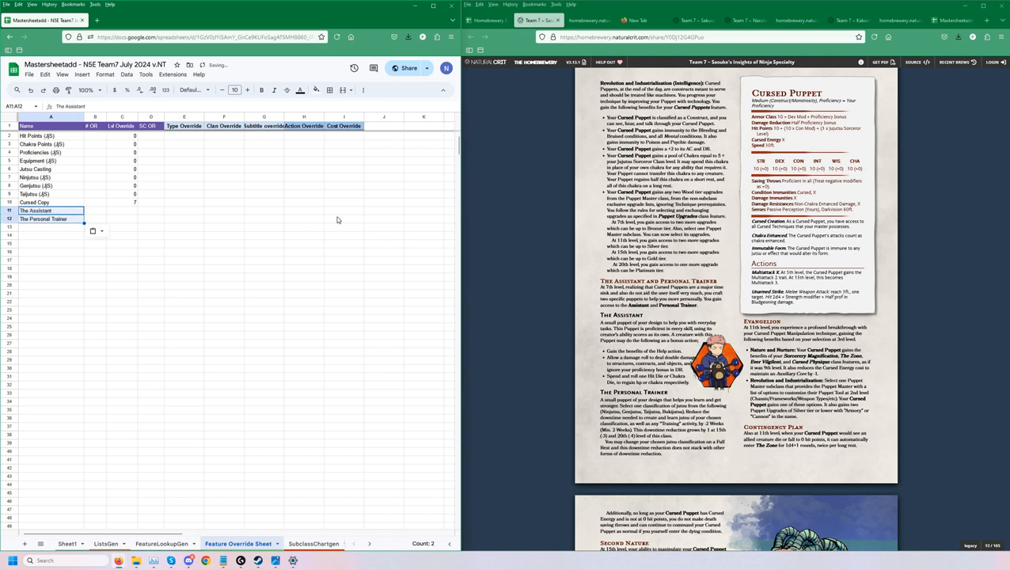
Set the Lvl Override of The Assistant and The Personal Trainer to 7.
key(Right)
key(Right)
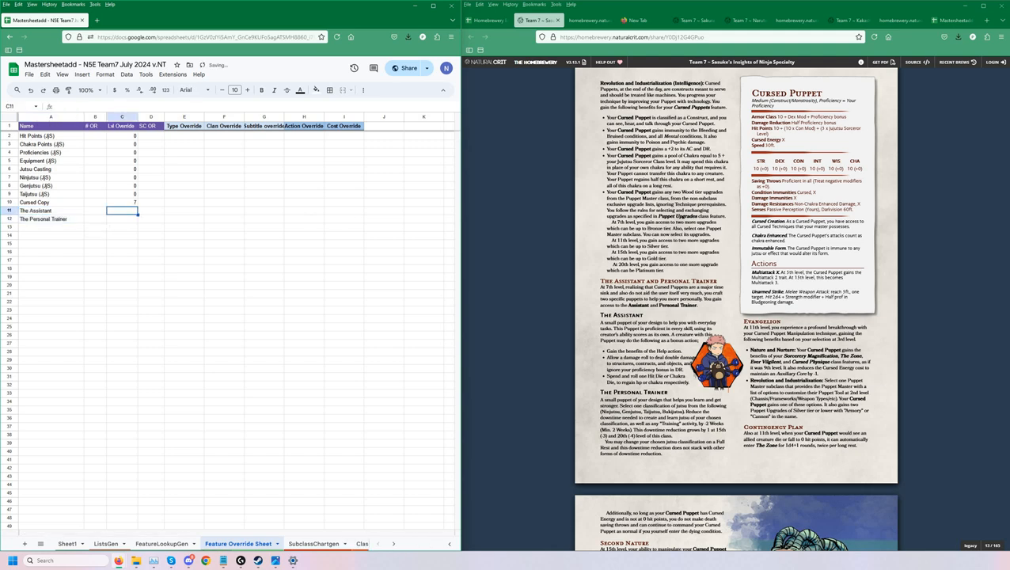
text(7)
key(Return)
text(7)
key(Return)
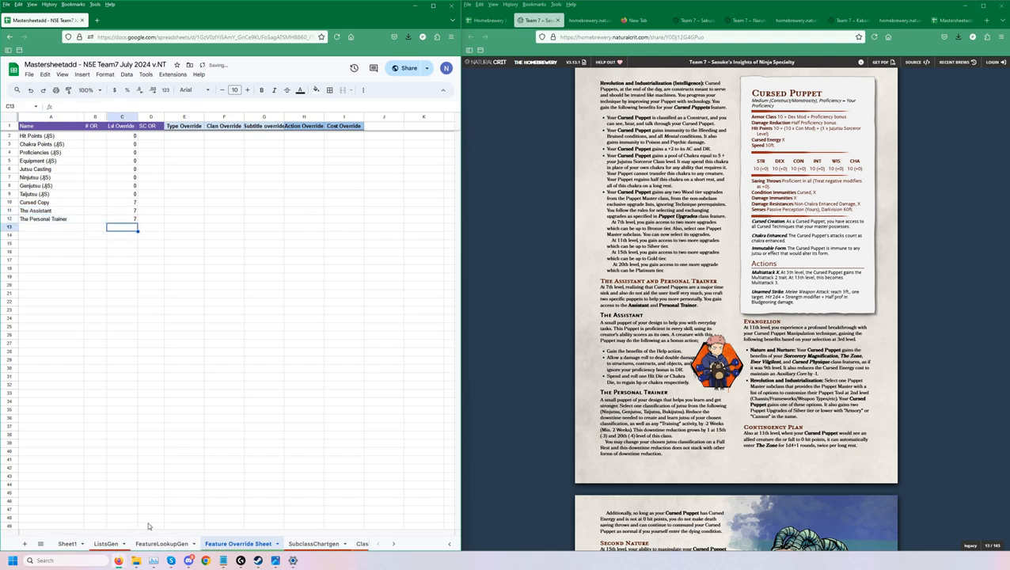
In FeatureLookupGen, compare Evangelion's Data entry with the level mentions in the document's Evangelion section.
click(161, 544)
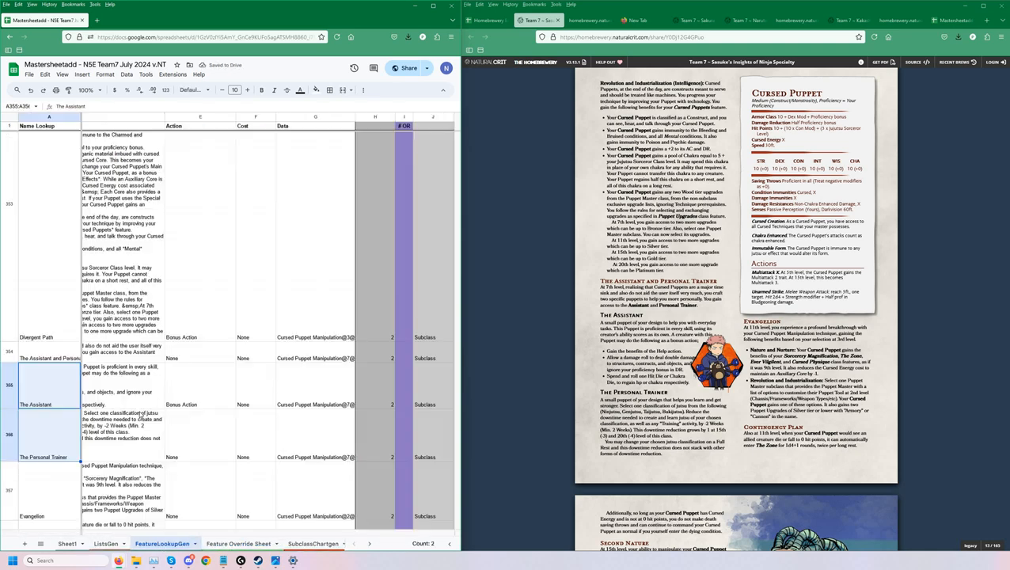
click(122, 419)
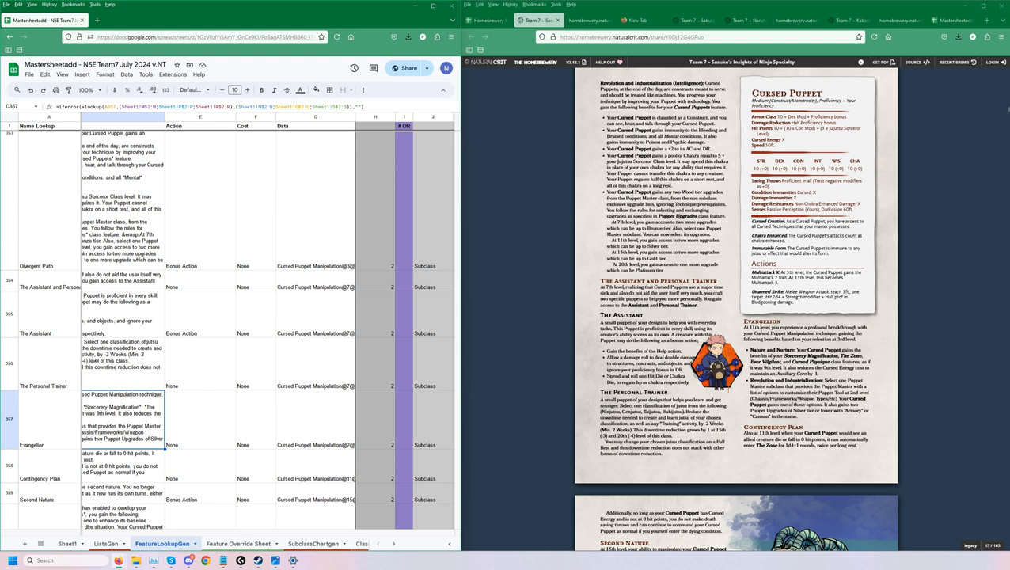
drag(761, 333, 747, 333)
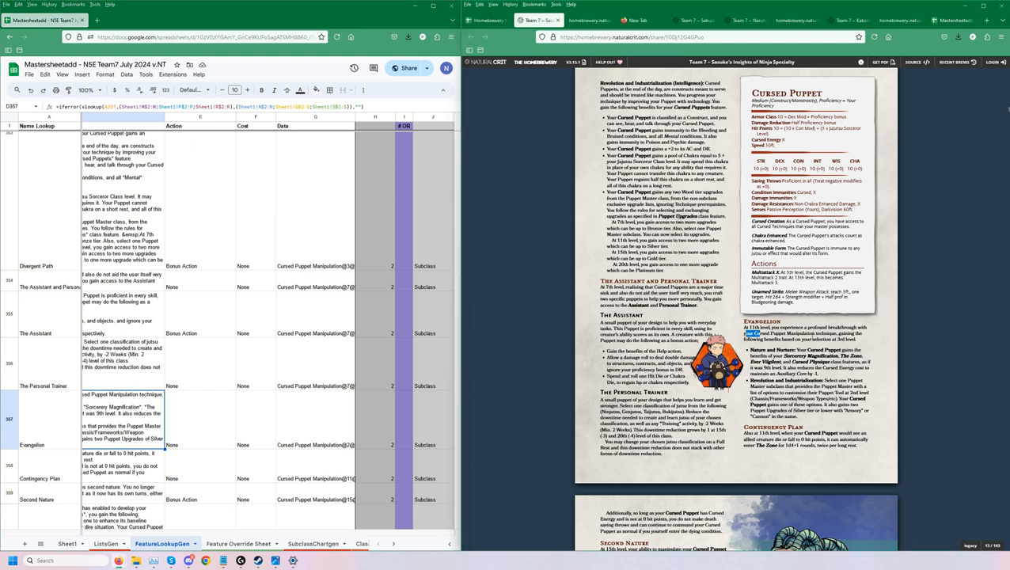
click(748, 334)
click(317, 422)
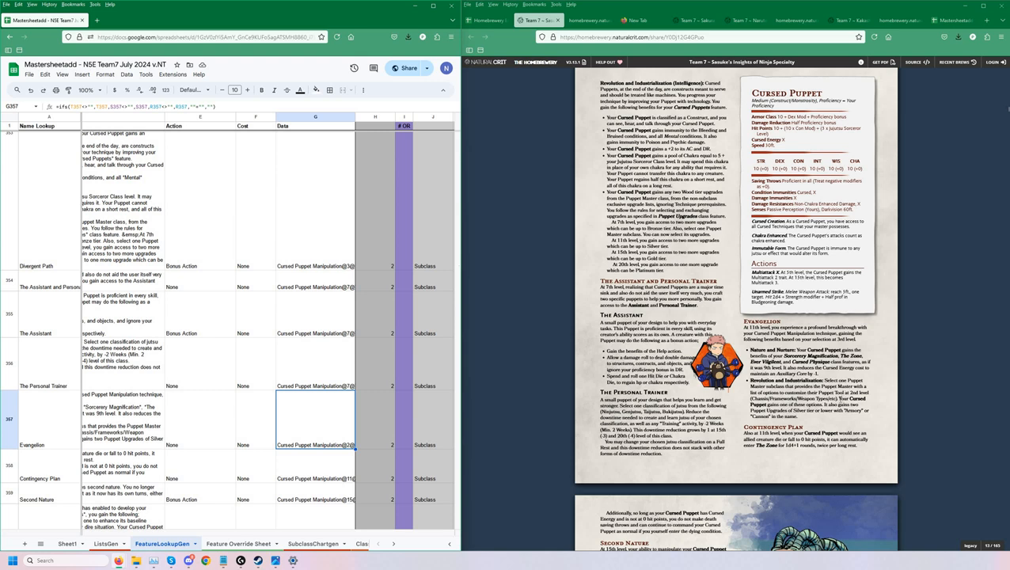
drag(844, 391, 839, 398)
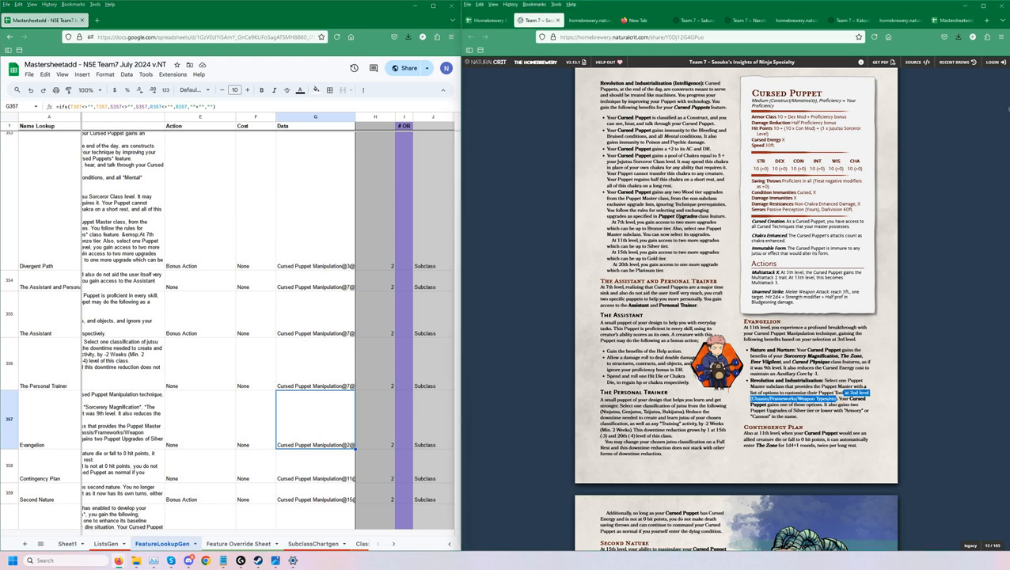
click(357, 420)
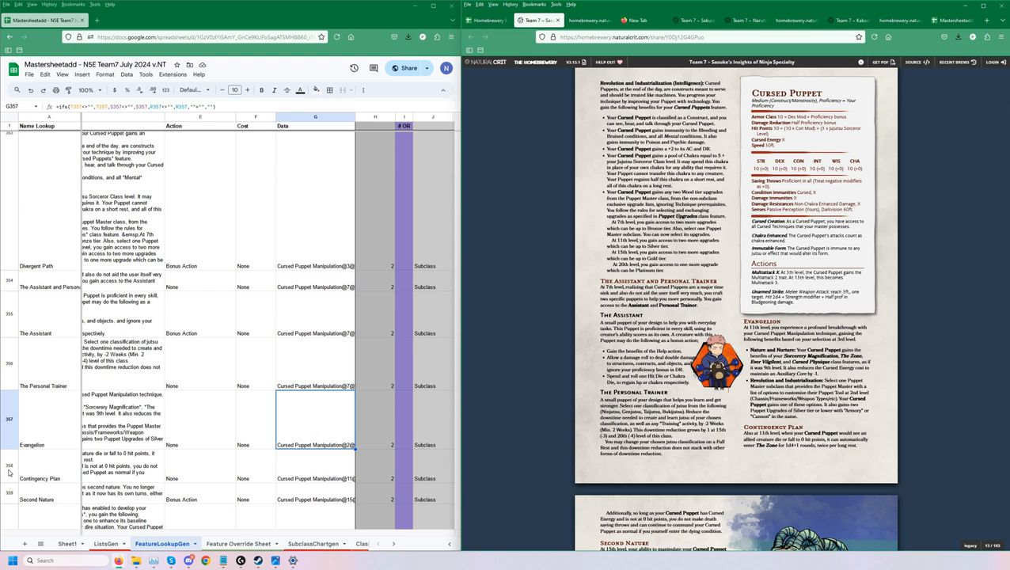
Copy the name Evangelion into A13 of the Feature Override Sheet and set its Lvl Override to 11.
click(46, 426)
click(238, 544)
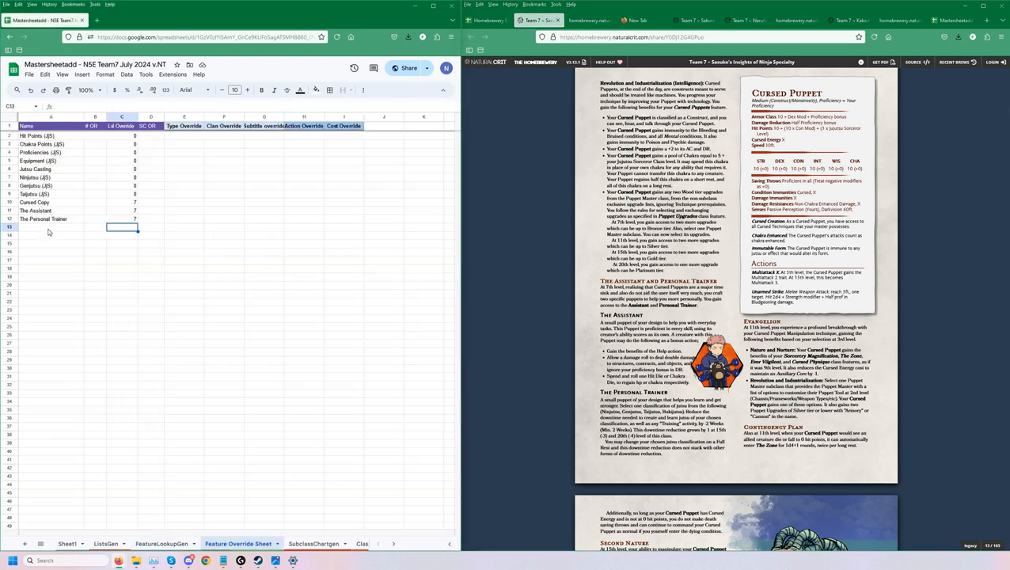
key(Down)
key(ctrl+v)
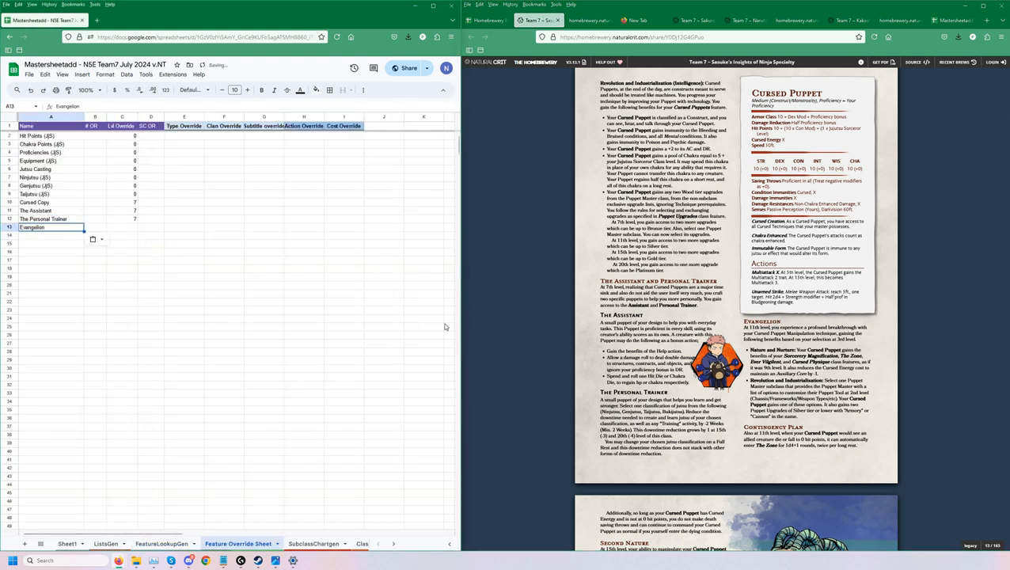
key(Tab)
key(Tab)
text(11)
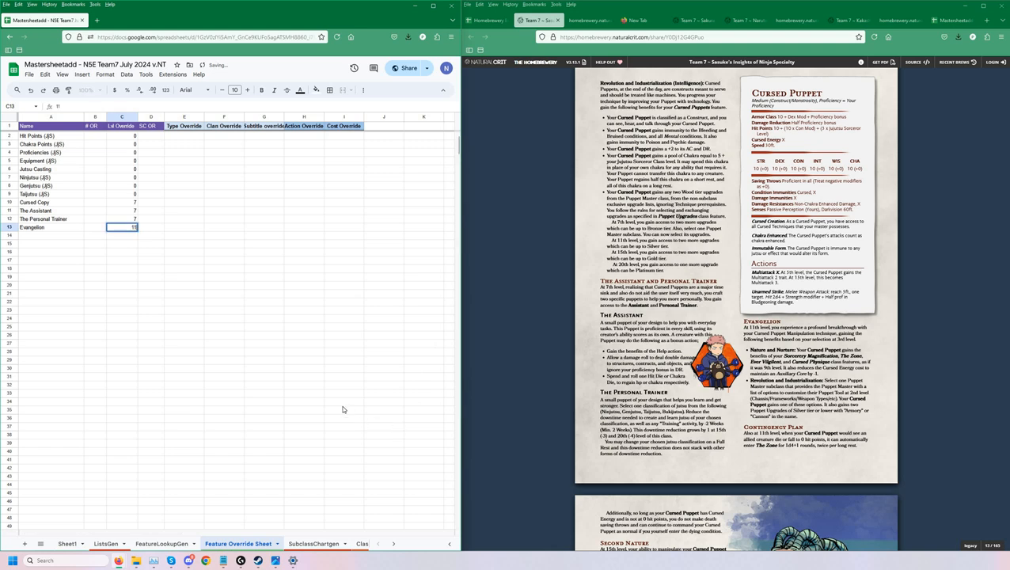
key(Return)
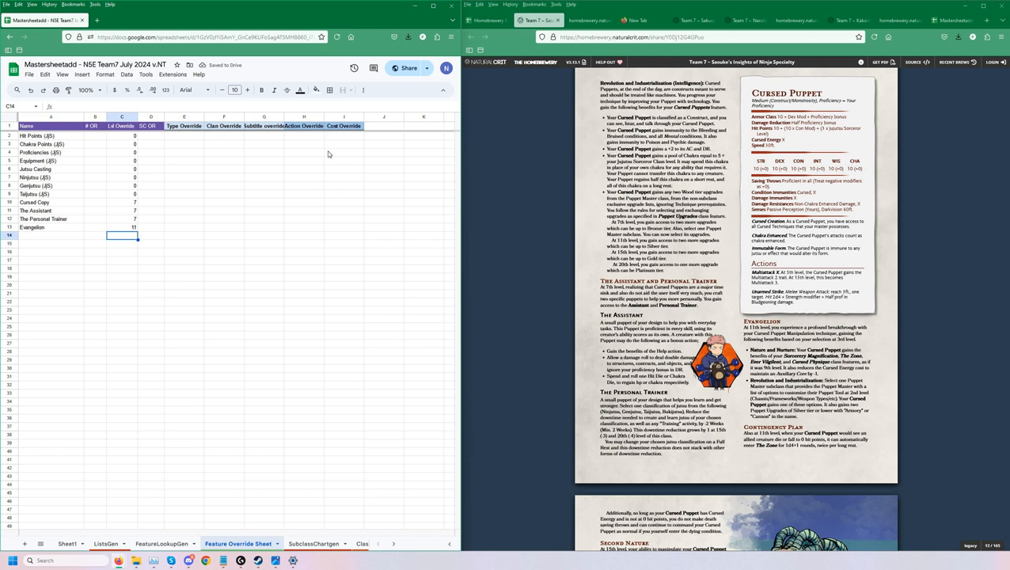
Review the Type, Clan, Subtitle, Action and Cost Override columns of the Feature Override Sheet.
click(285, 225)
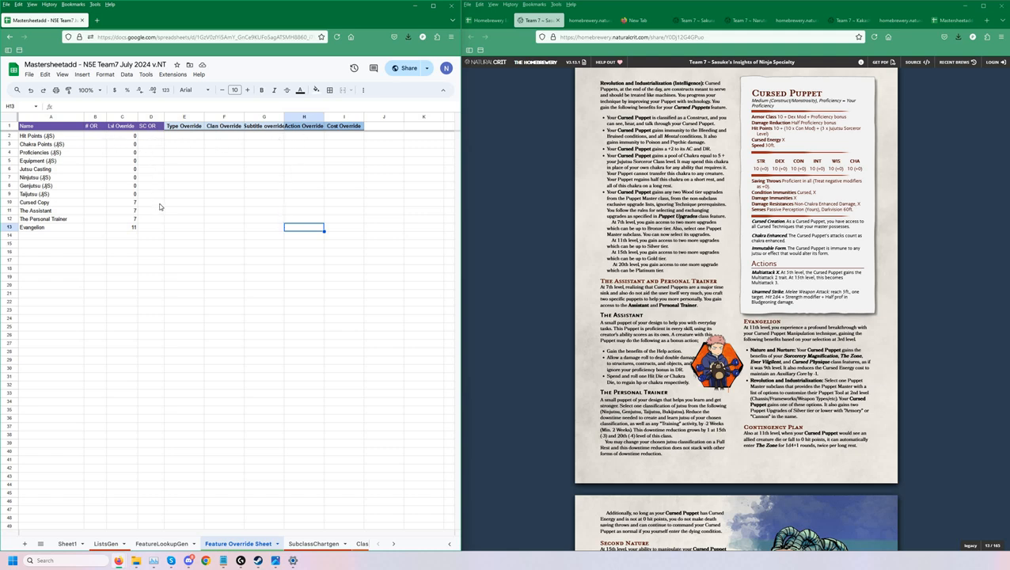
click(190, 119)
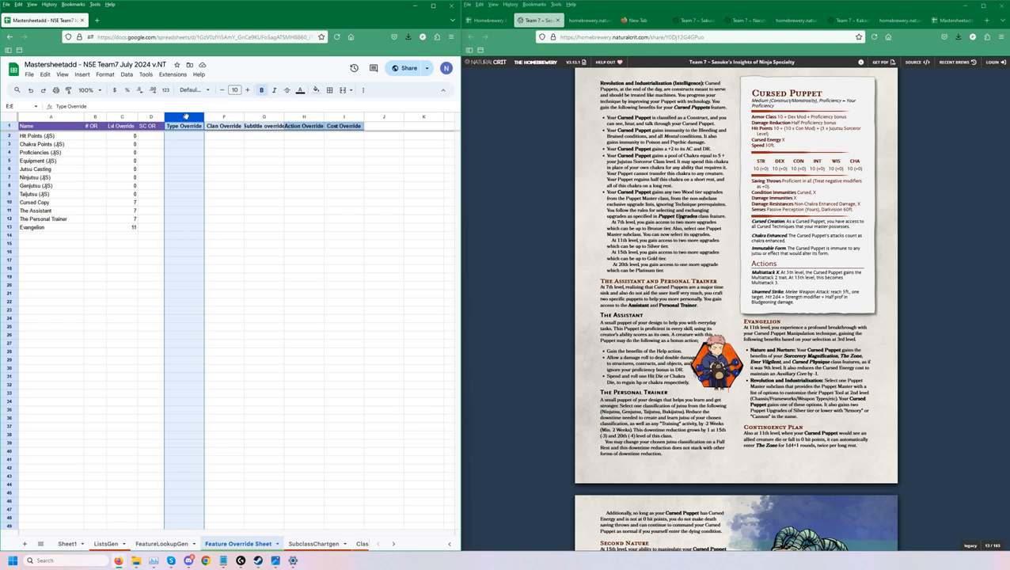
click(224, 117)
click(186, 117)
click(265, 117)
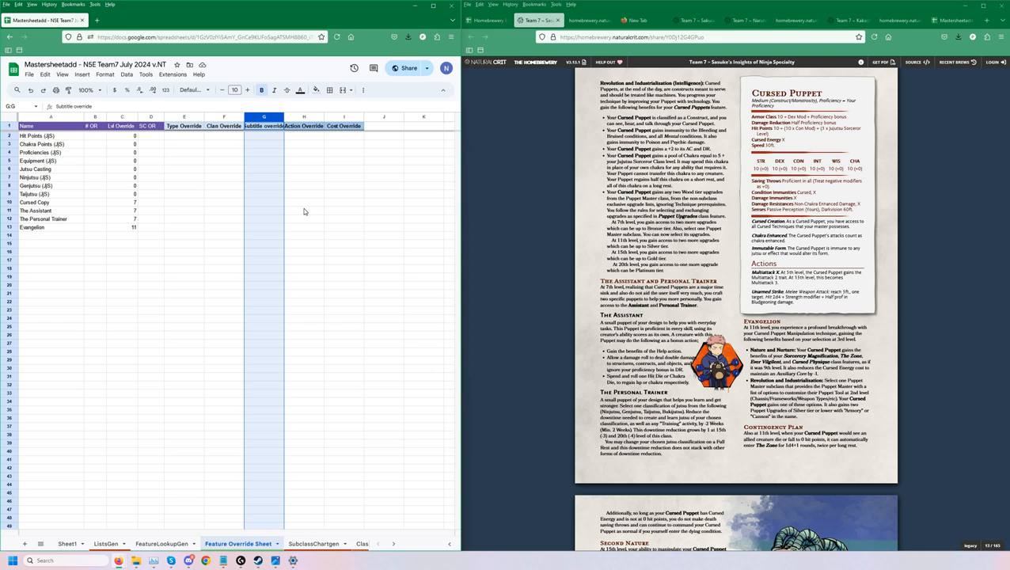
click(305, 118)
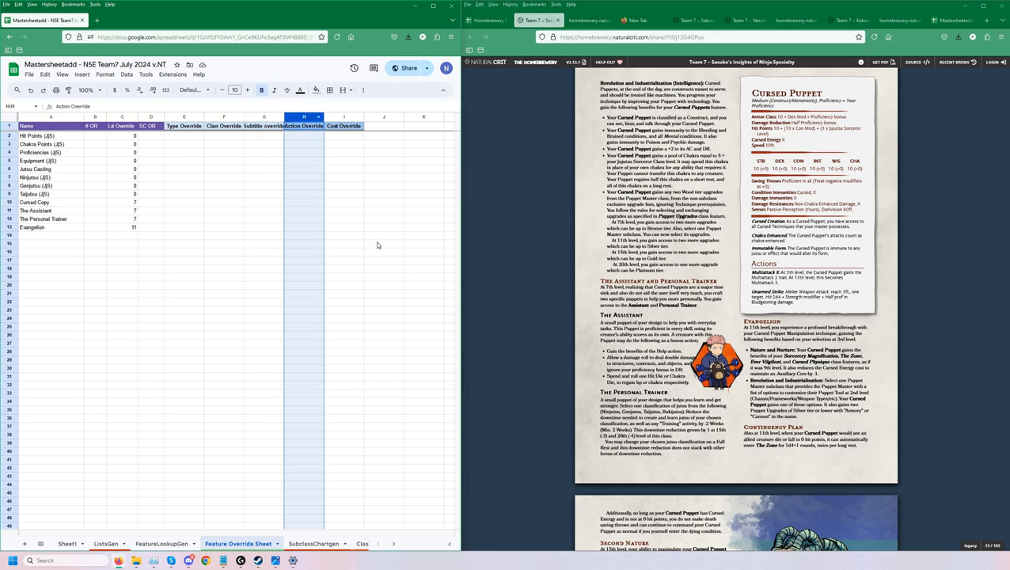
click(343, 118)
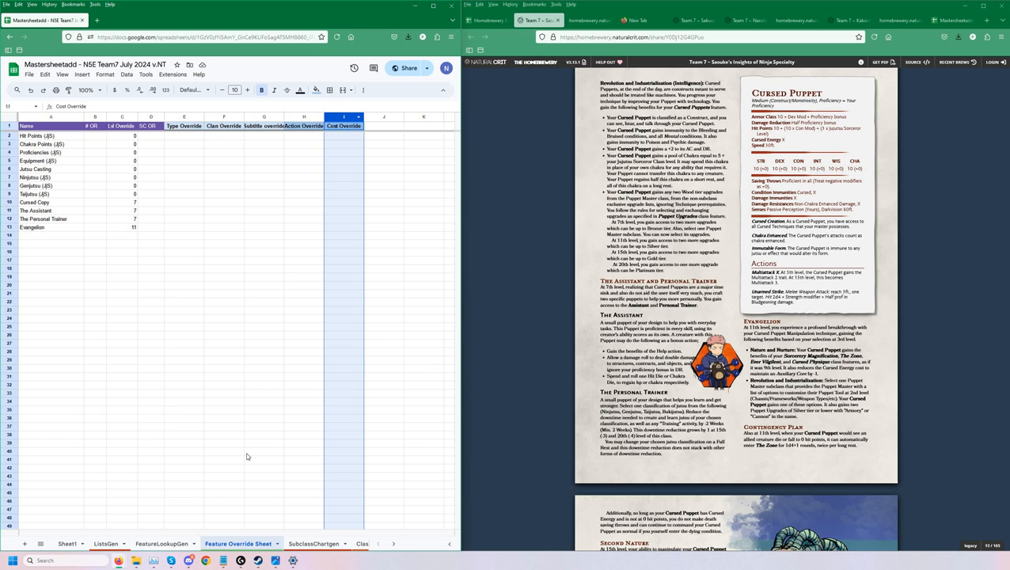
Check Evangelion's row in FeatureLookupGen, including its Cost and Action formulas.
click(163, 544)
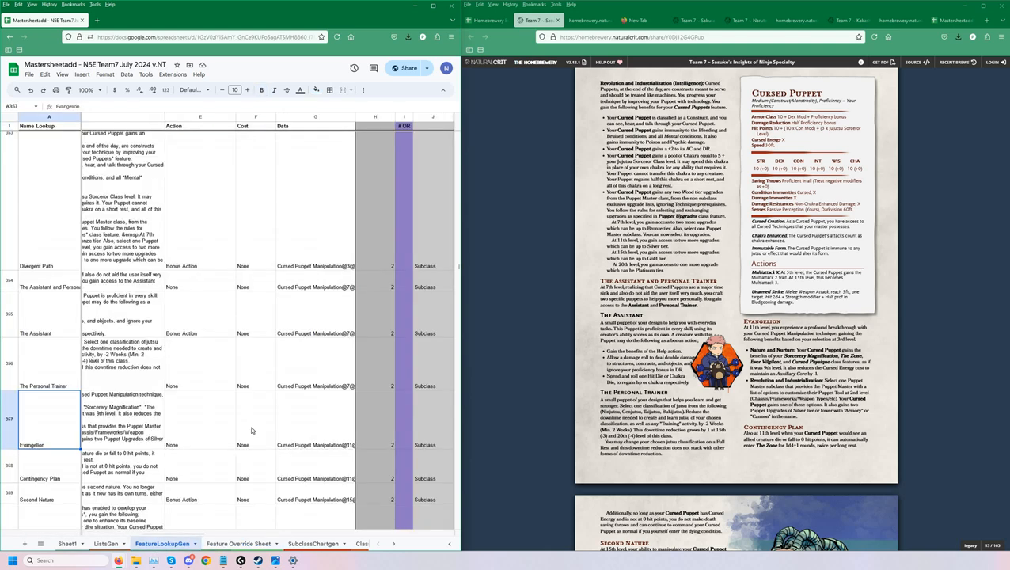
click(245, 426)
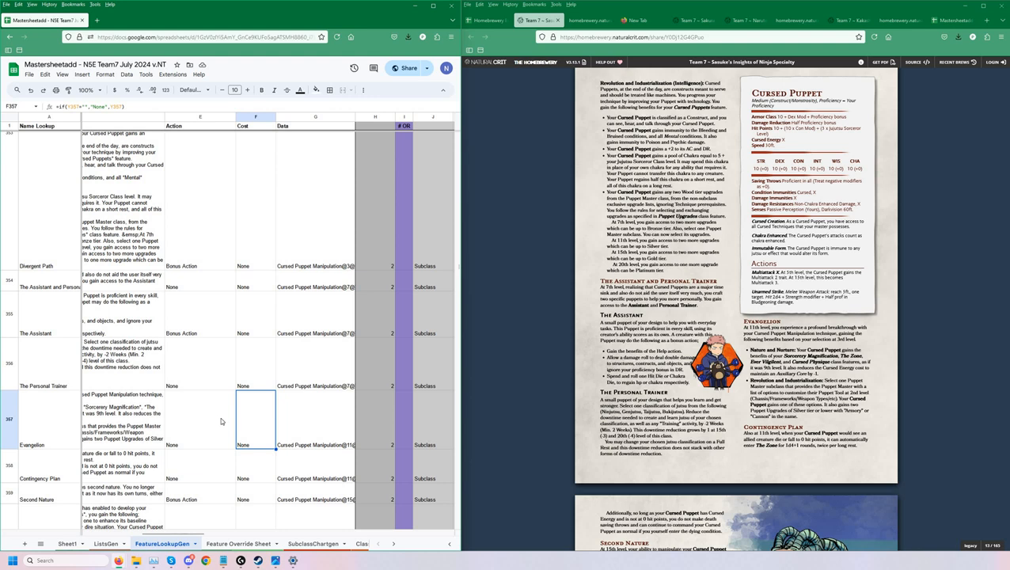
click(220, 417)
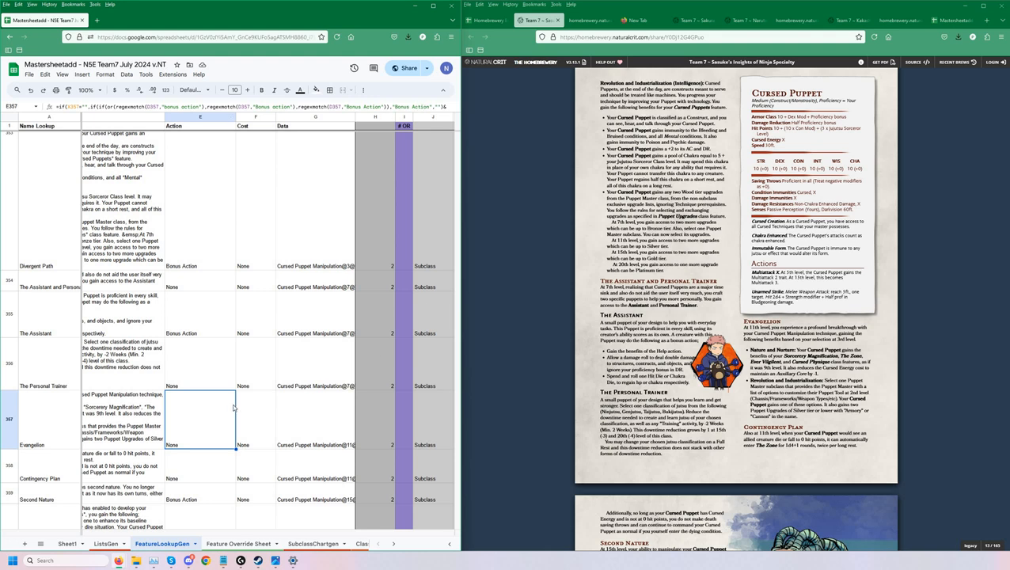
Back in the Feature Override Sheet, look over the listed features and the empty Action Override cells of Cursed Copy and Evangelion.
click(238, 544)
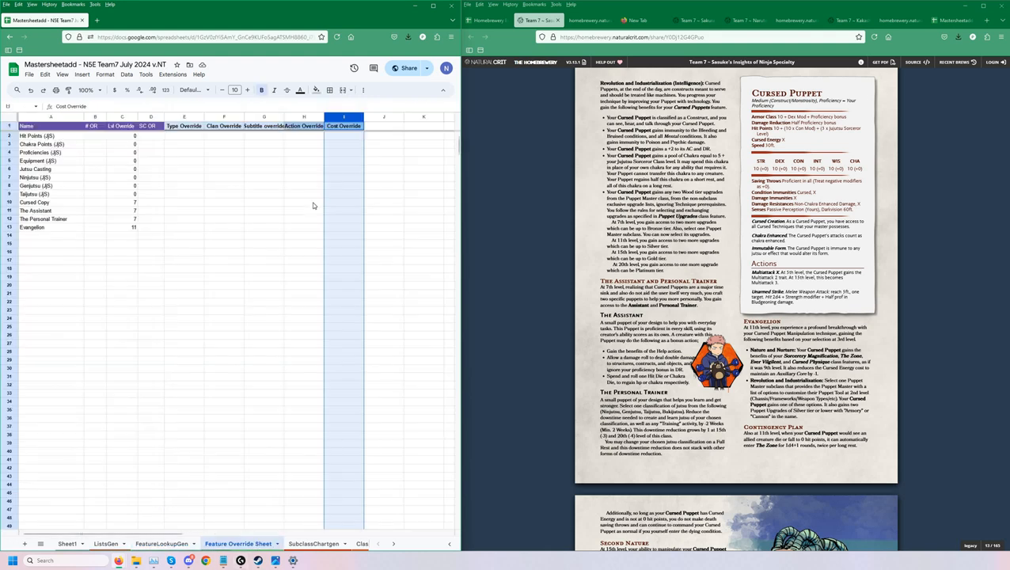
click(313, 205)
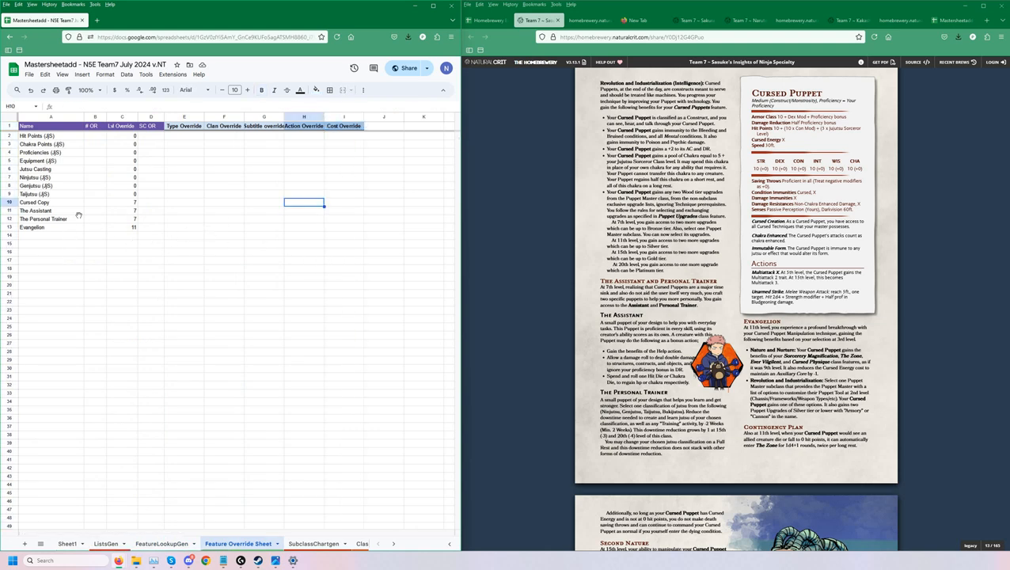
click(168, 227)
click(55, 220)
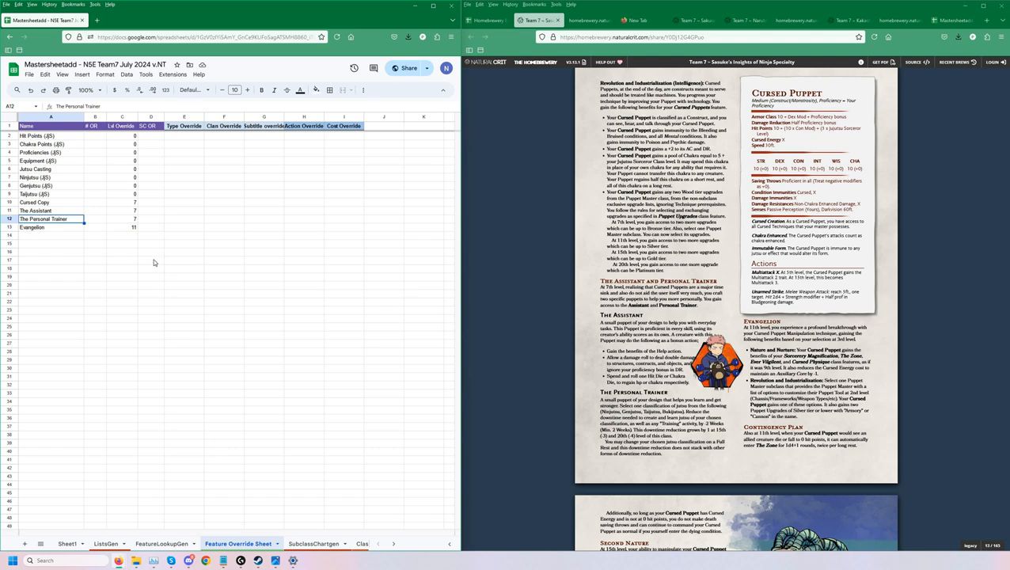
click(301, 229)
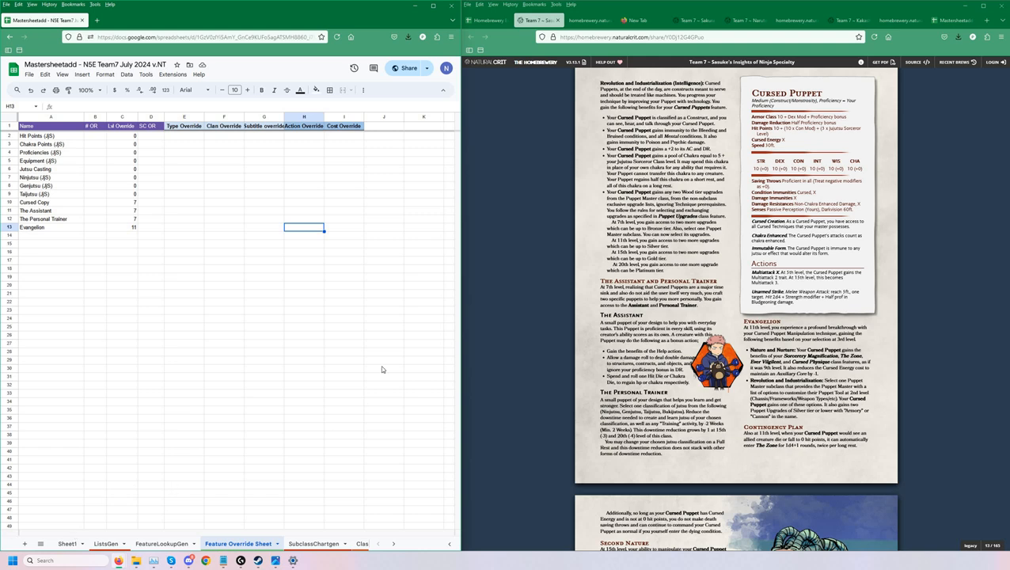
Look through the Class Features titles and details in Sheet1, including the Domain Expansion details in S44.
scroll(353, 290, down, 5)
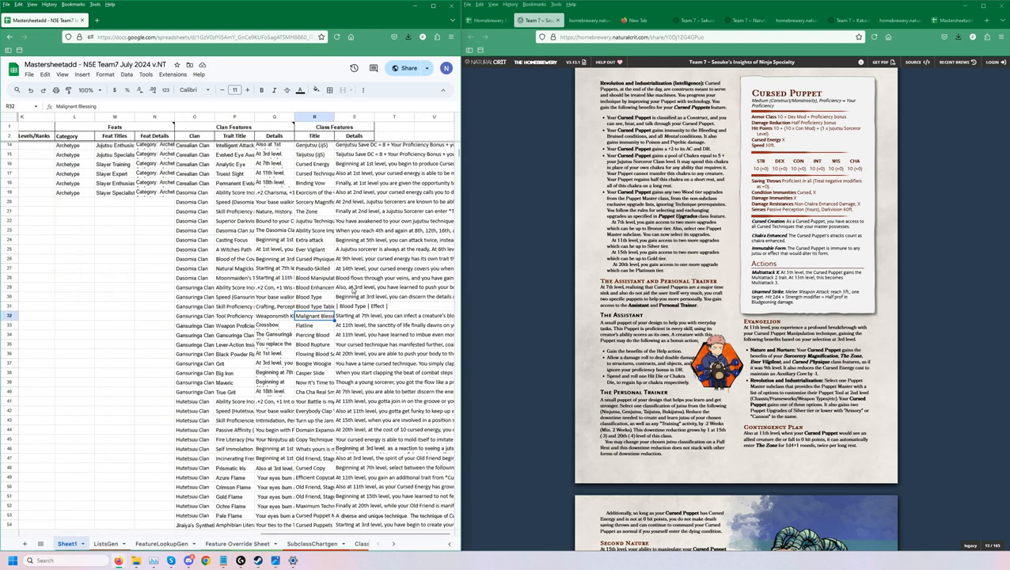
scroll(346, 292, up, 5)
scroll(324, 293, down, 5)
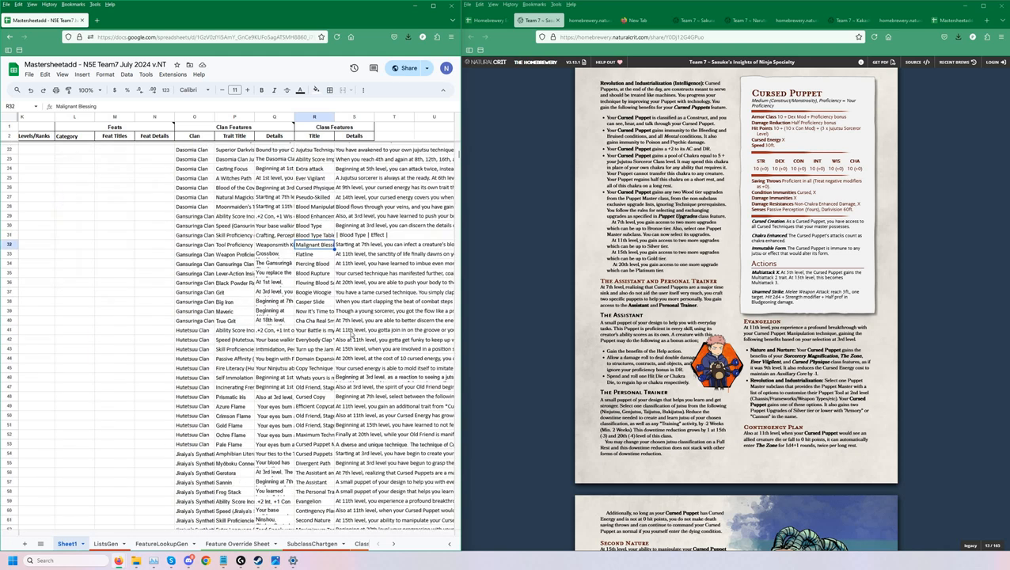
double_click(375, 323)
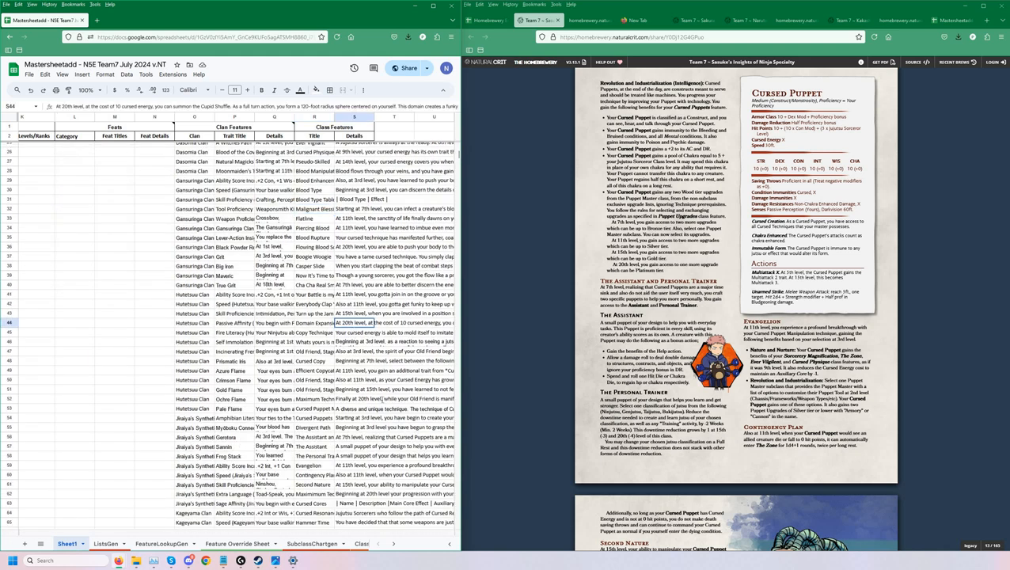